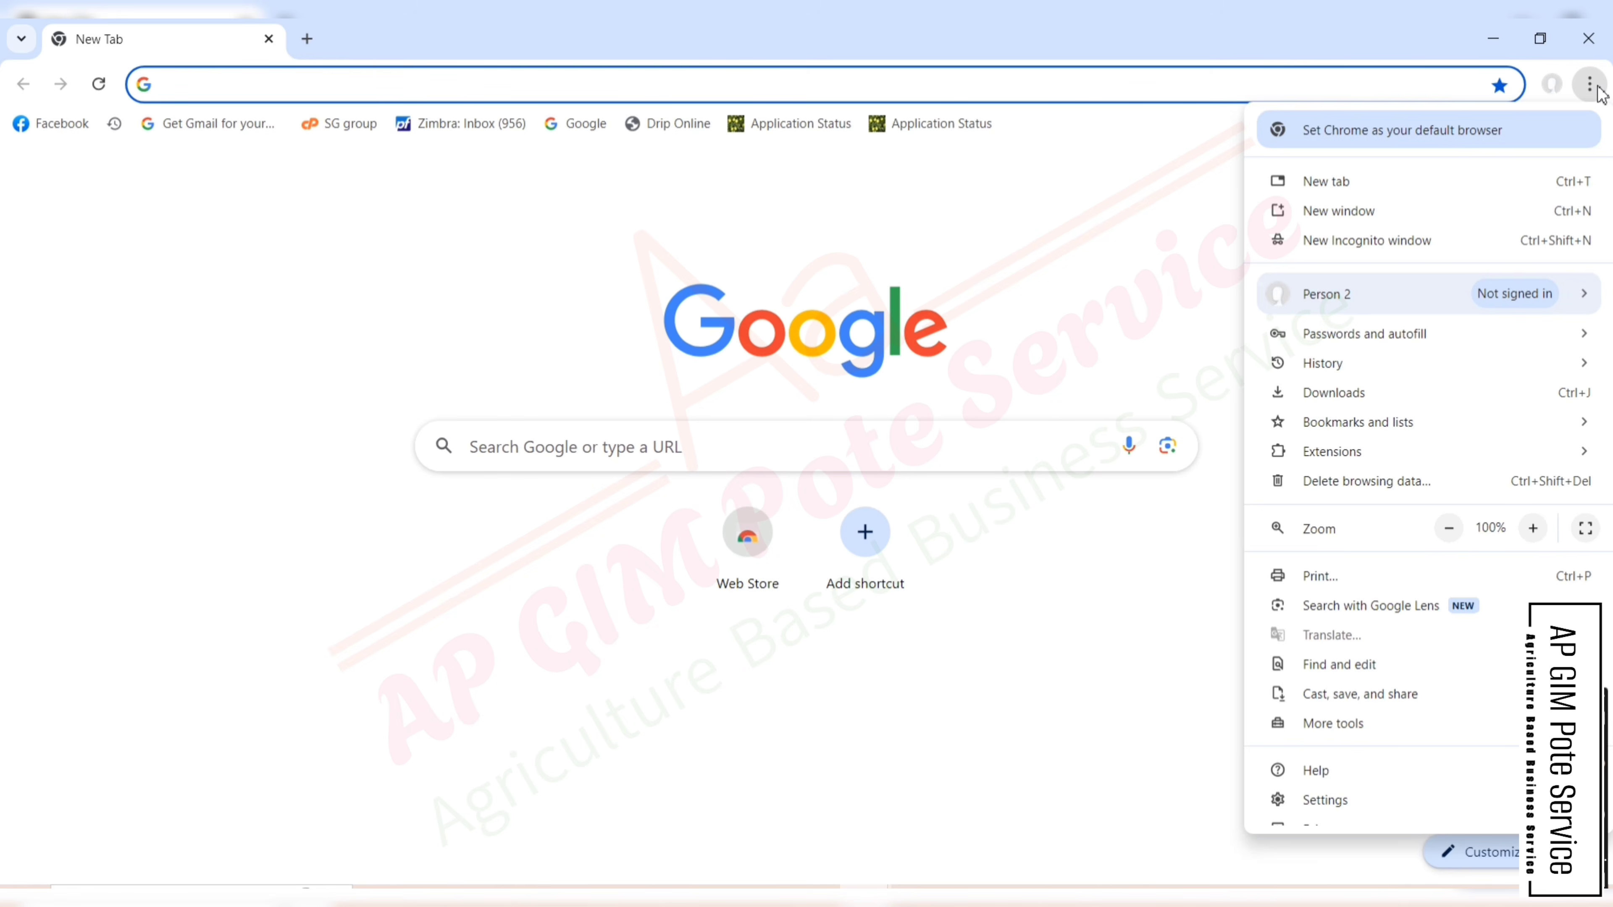
- Search Google for 'maha dbt farmer login' by typing MAHA and accepting the suggestion
click(1598, 92)
click(585, 446)
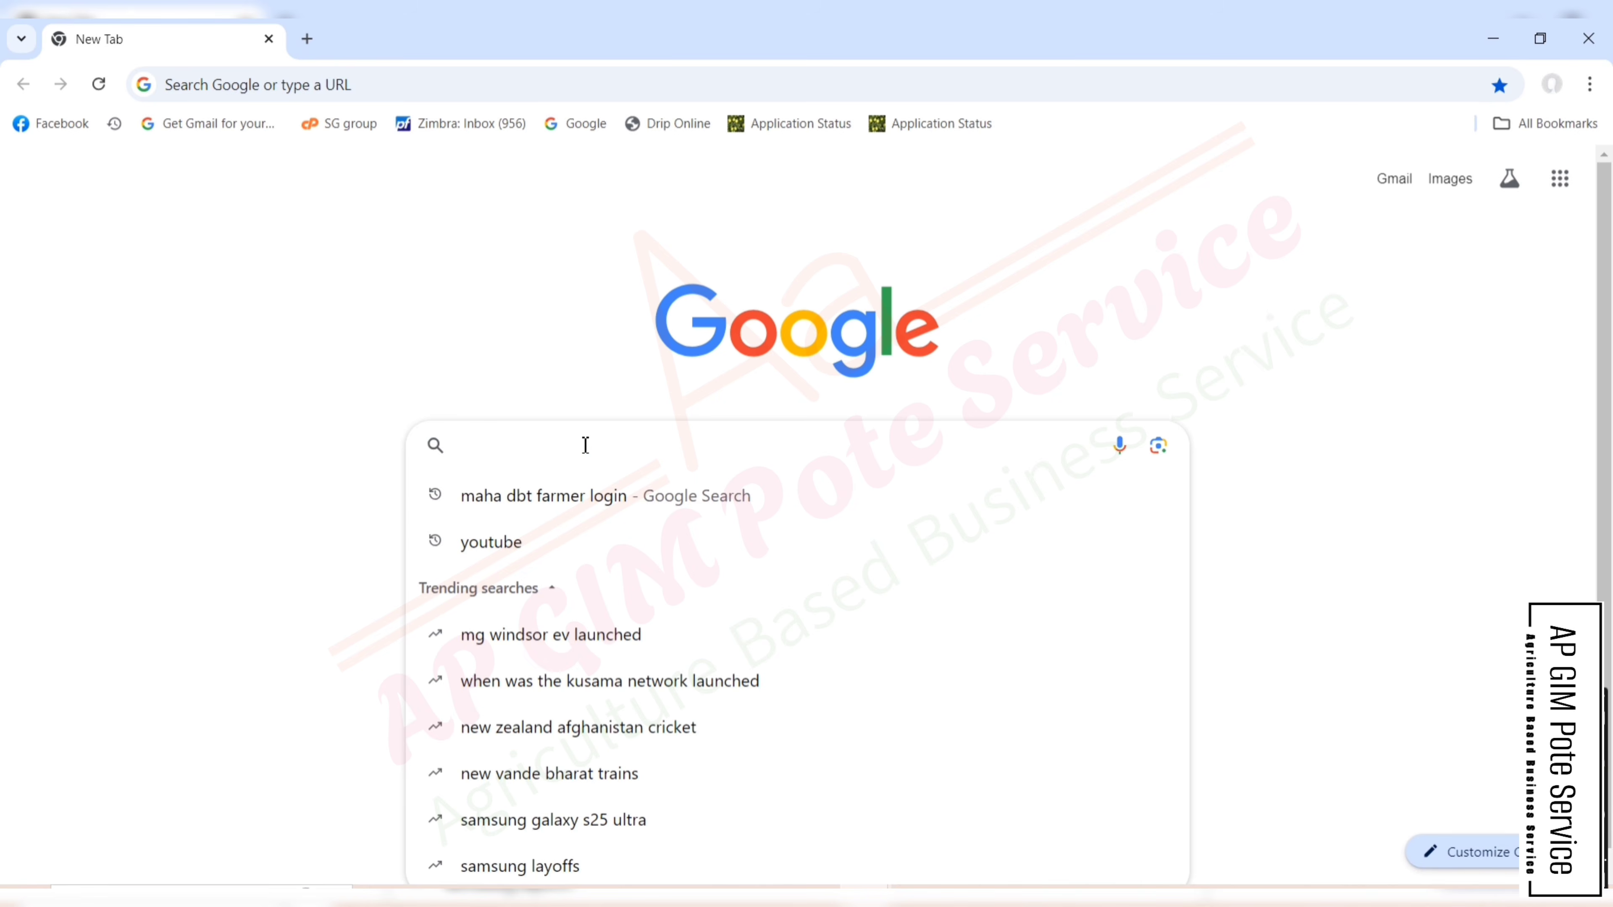
text(MAHA)
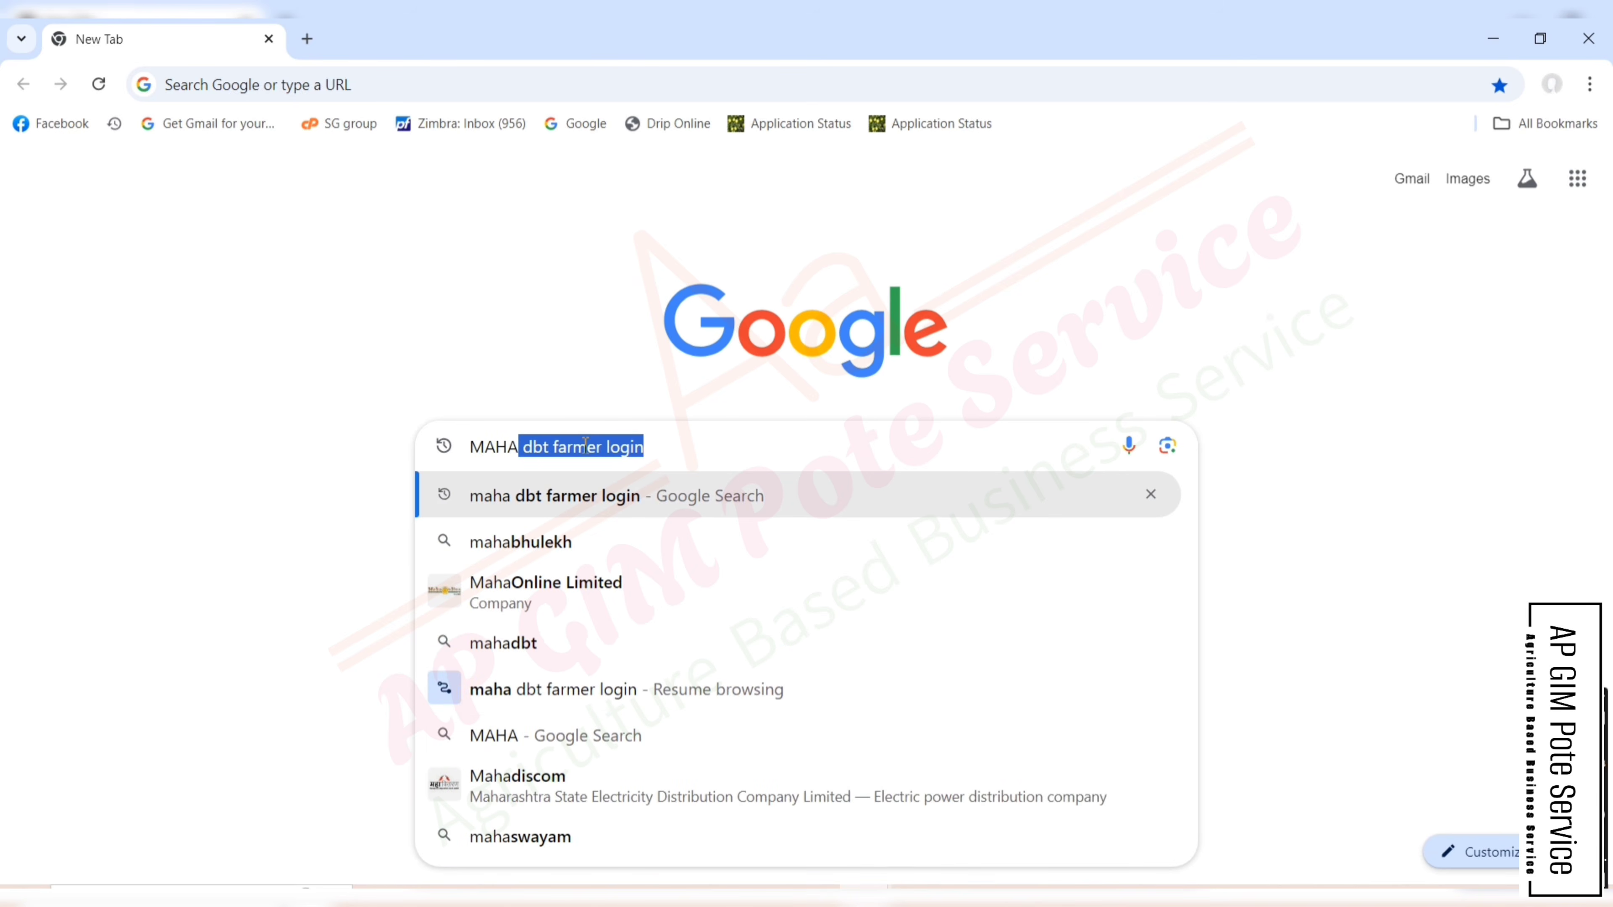
key(Return)
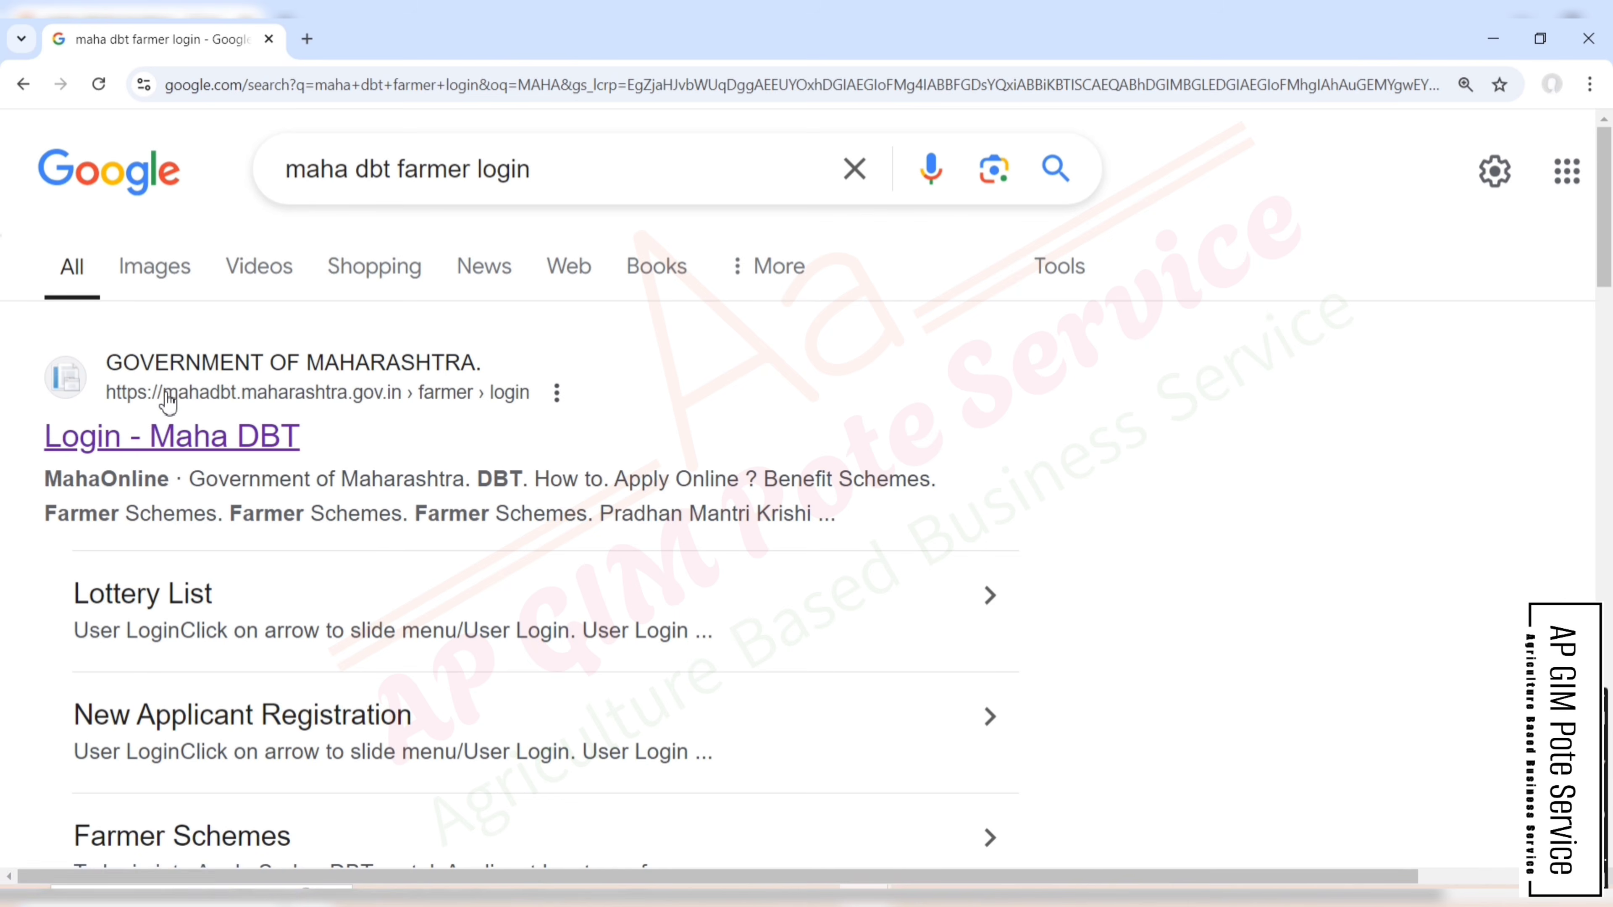
- Open the Login - Maha DBT page and check the user ID, password and captcha fields
click(371, 401)
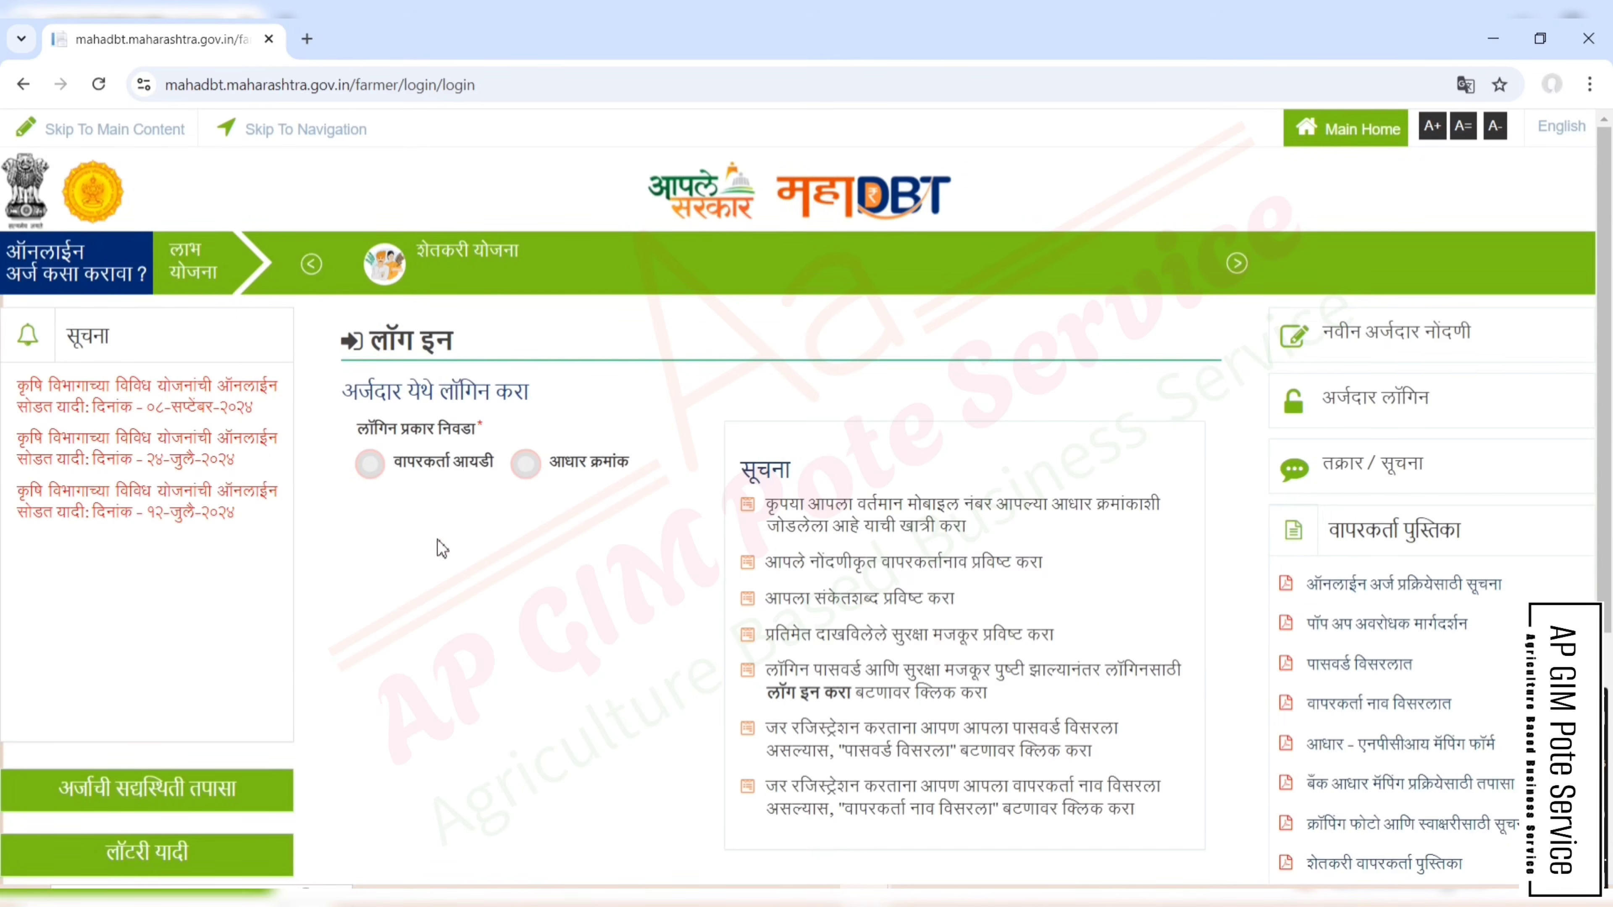
click(370, 464)
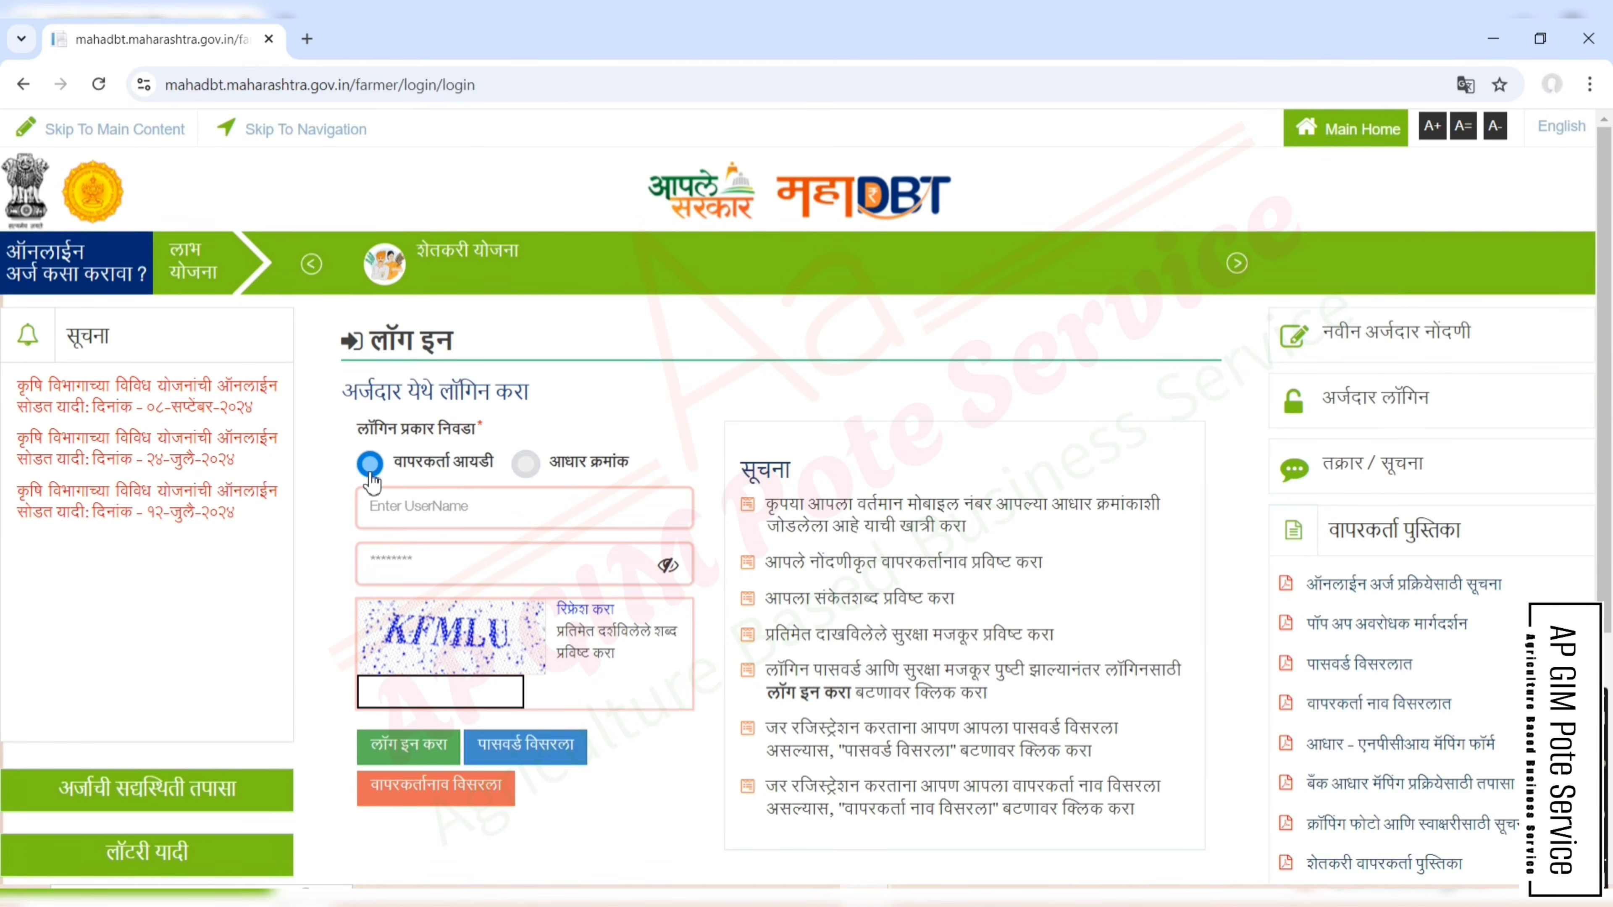
click(437, 507)
click(428, 562)
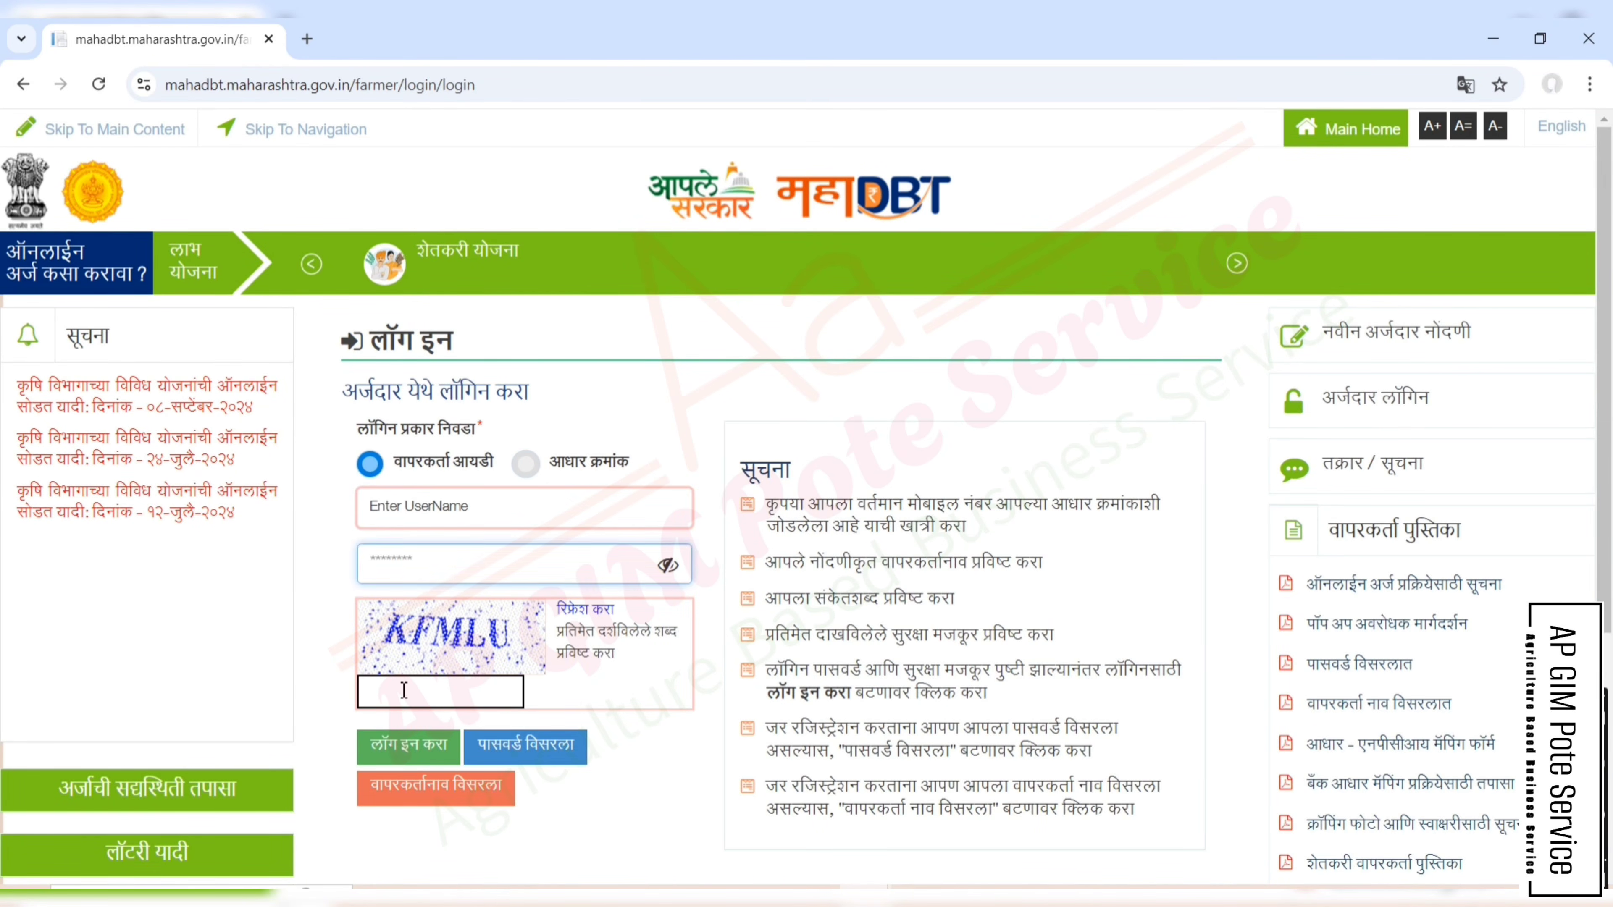
click(404, 691)
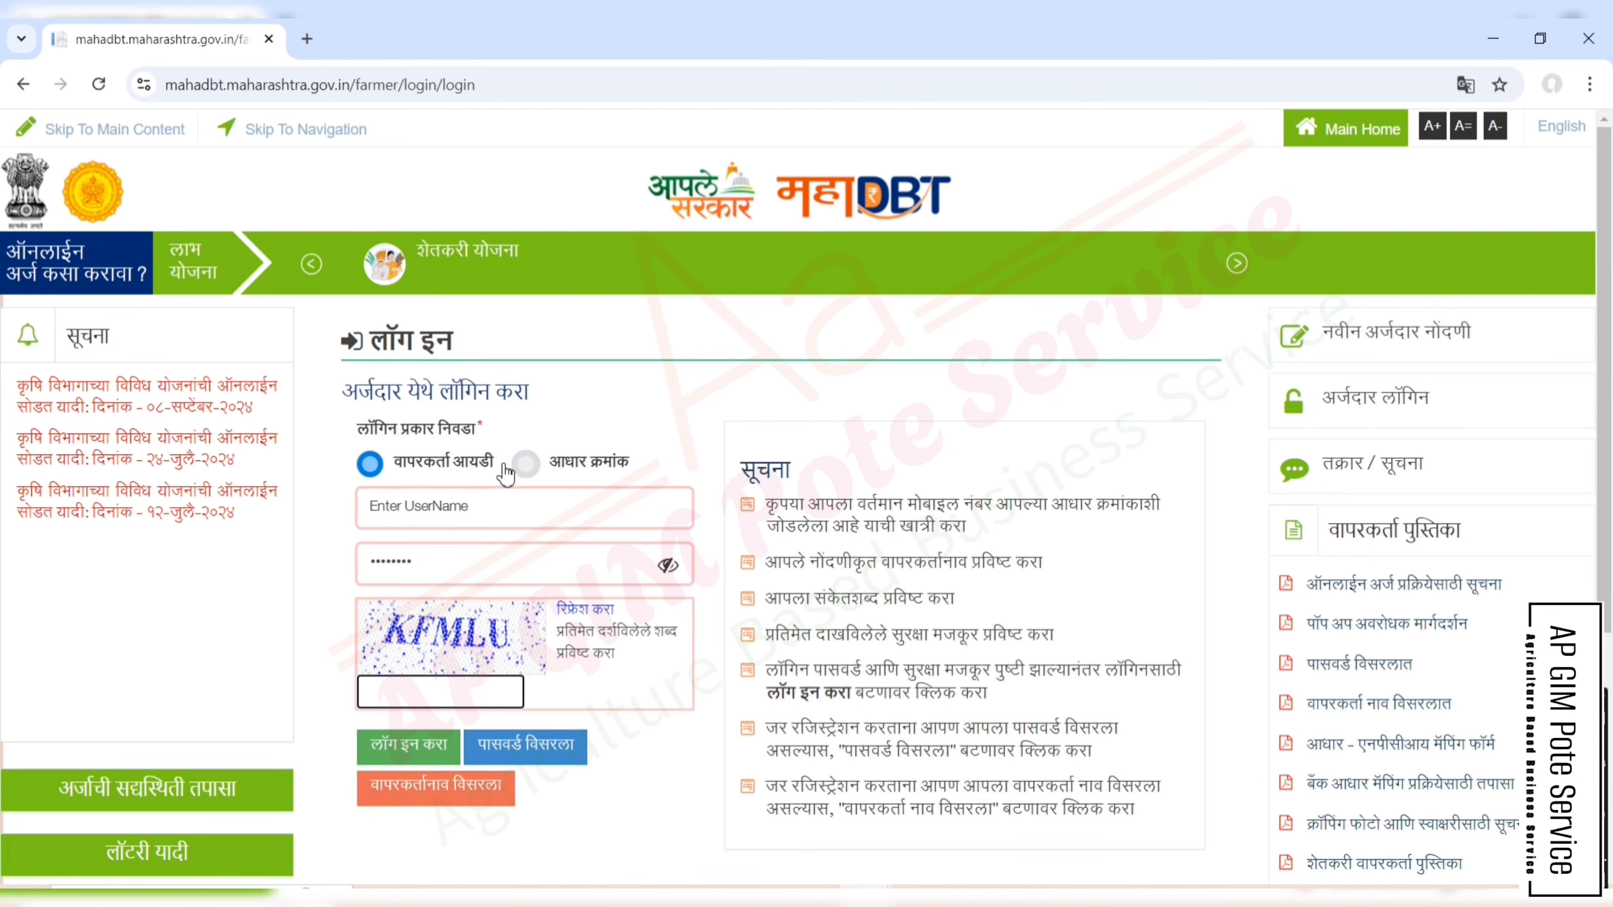
- Switch to Aadhaar-number login, enter the farmer's Aadhaar number and pick OTP authentication
click(527, 465)
click(462, 528)
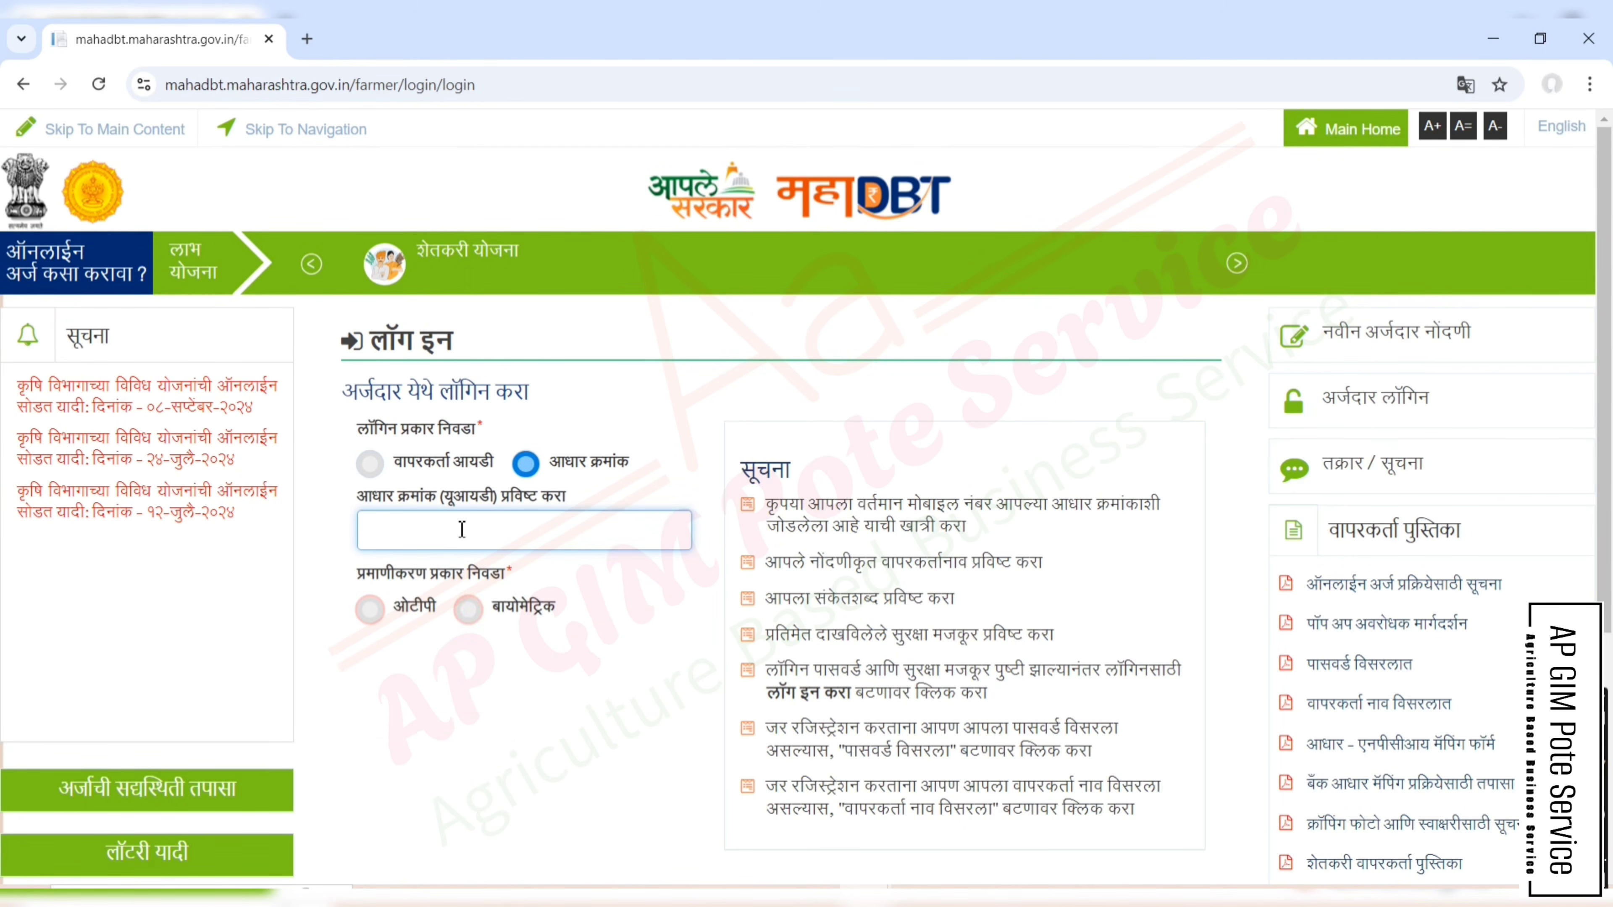
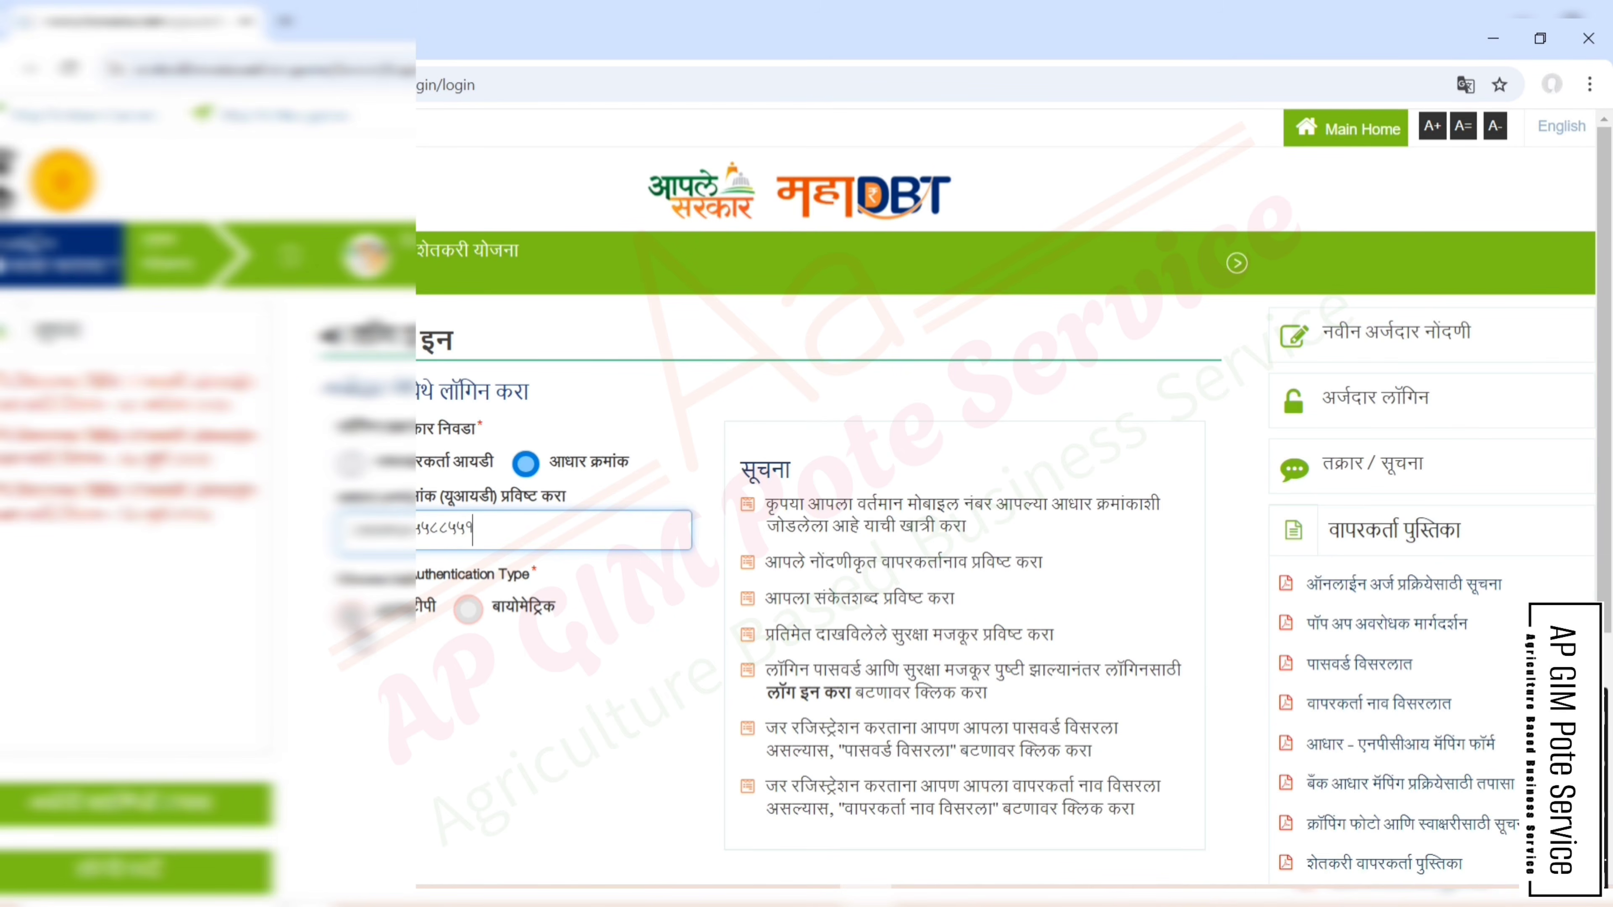
click(351, 615)
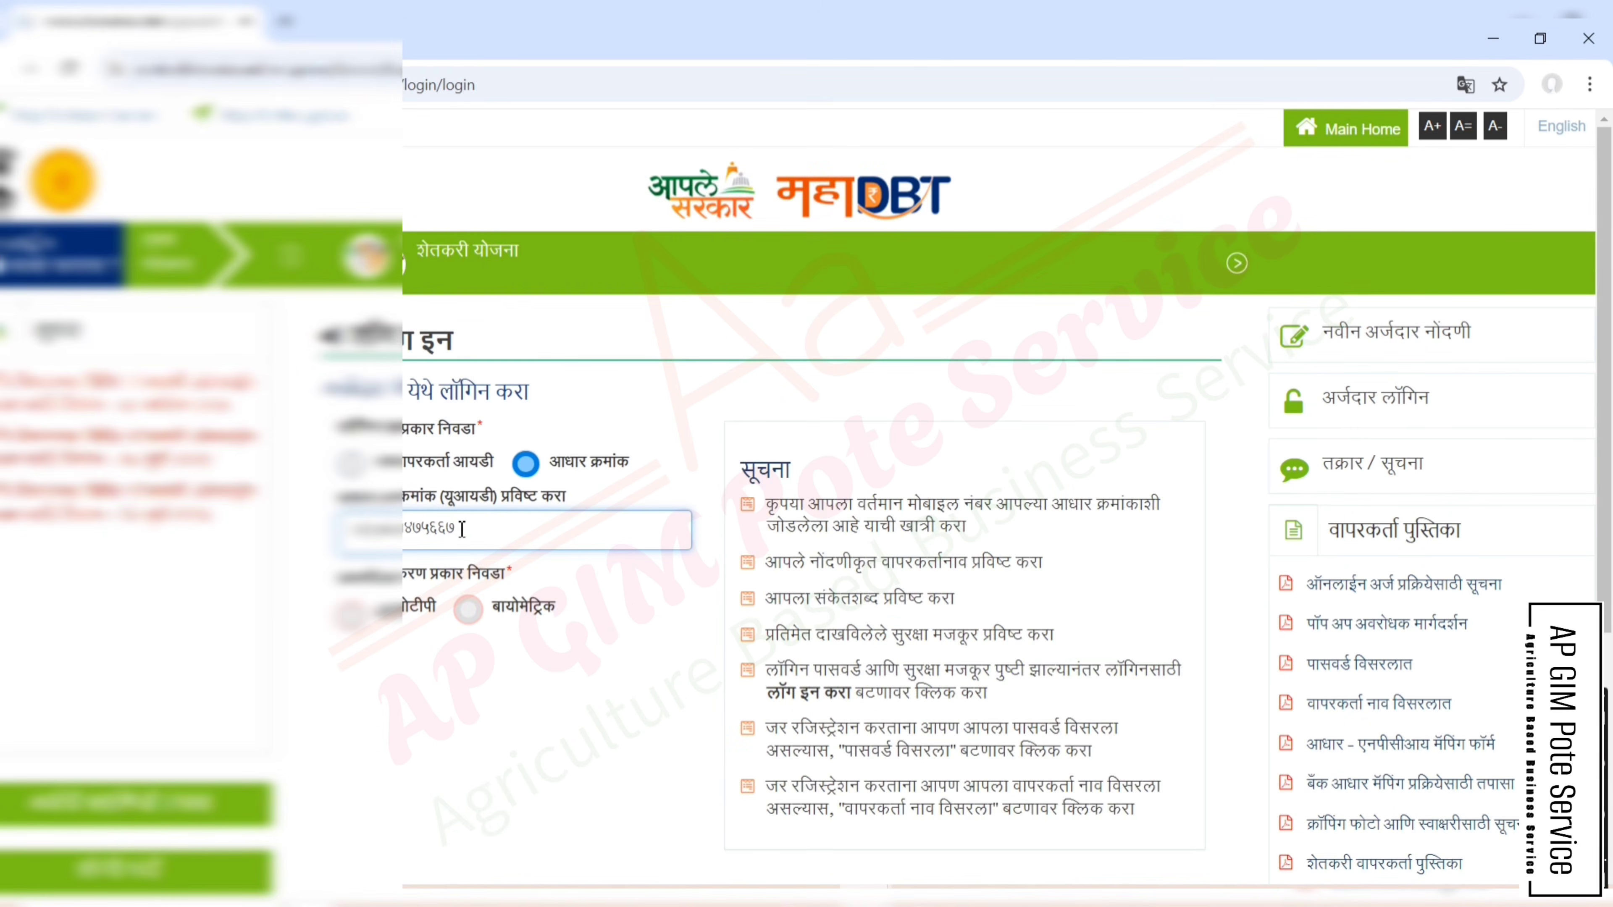
- Send an OTP to the registered mobile, enter the received code and verify it to log in
click(350, 617)
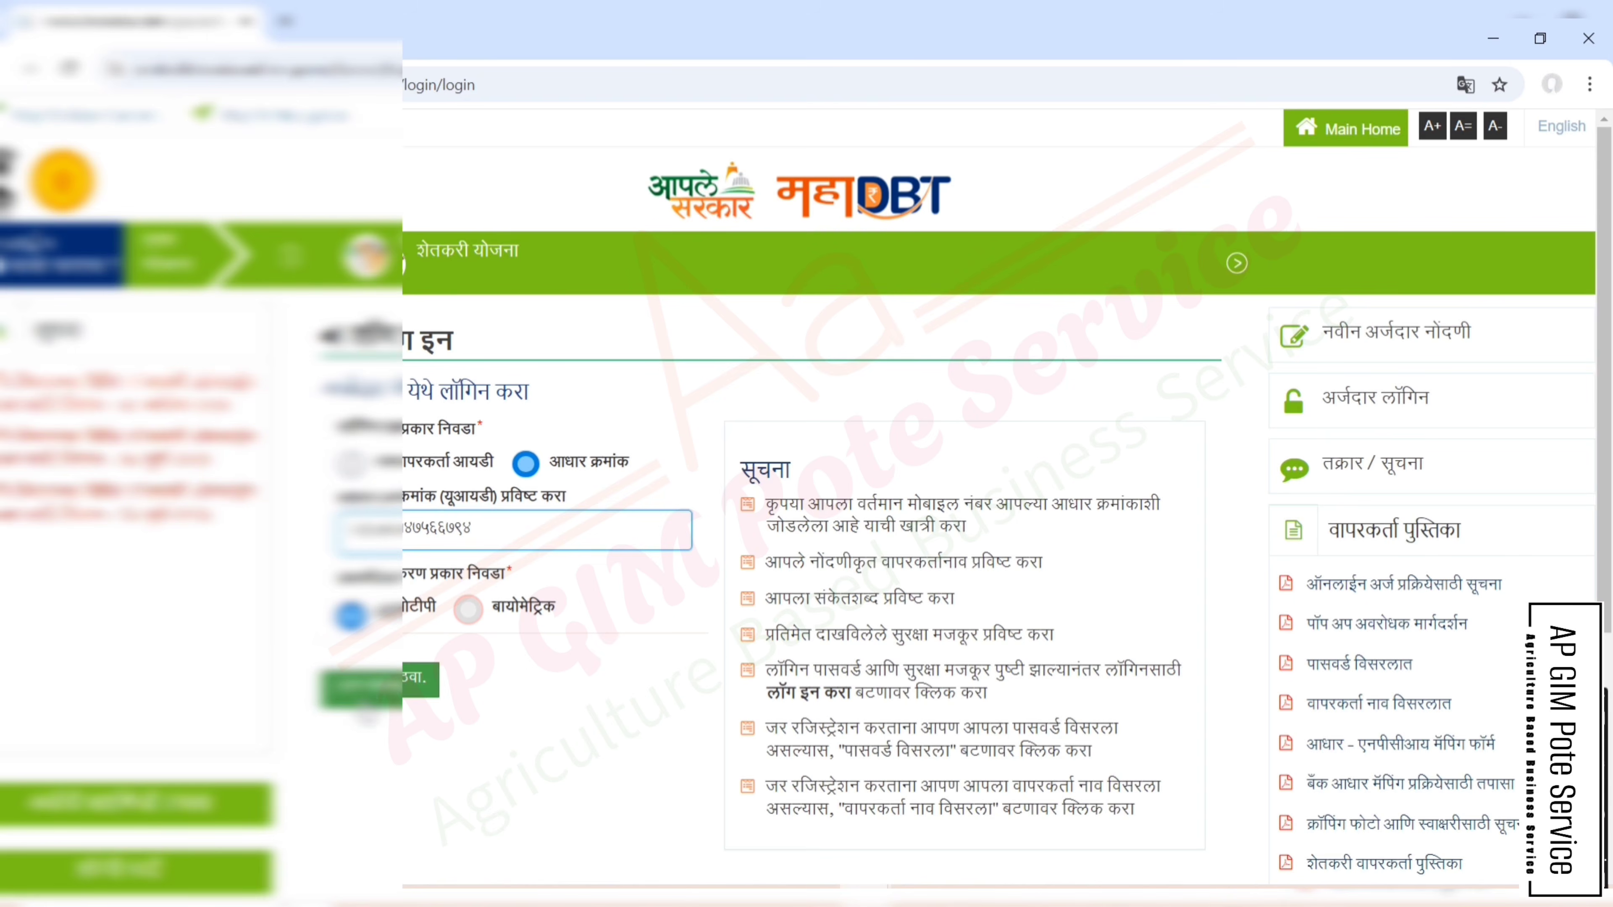
click(369, 691)
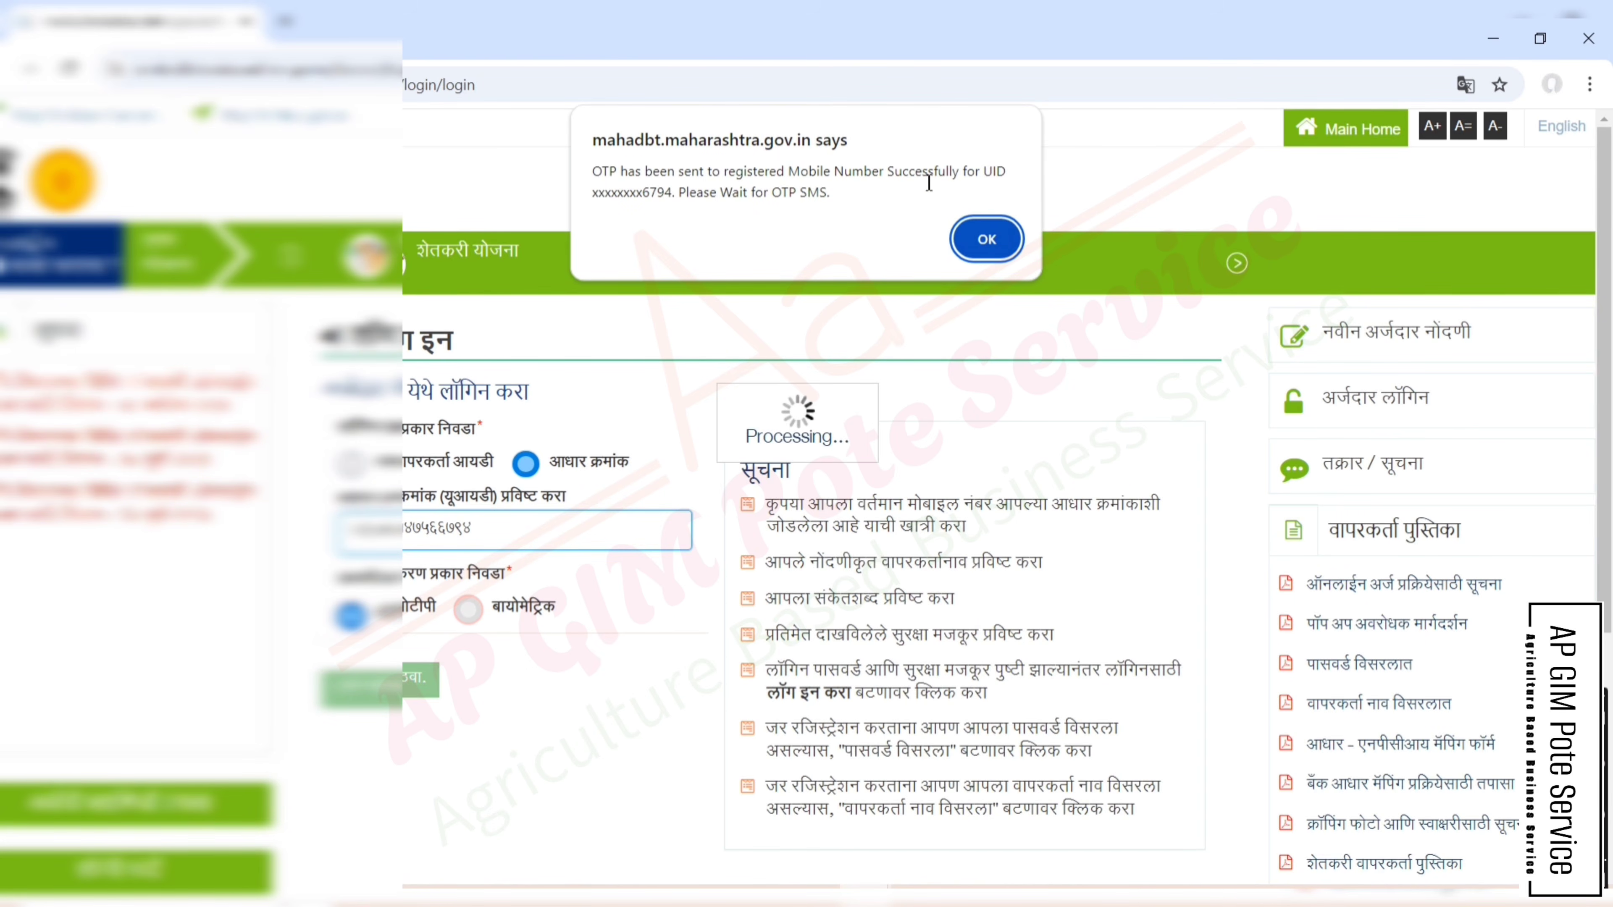
click(983, 239)
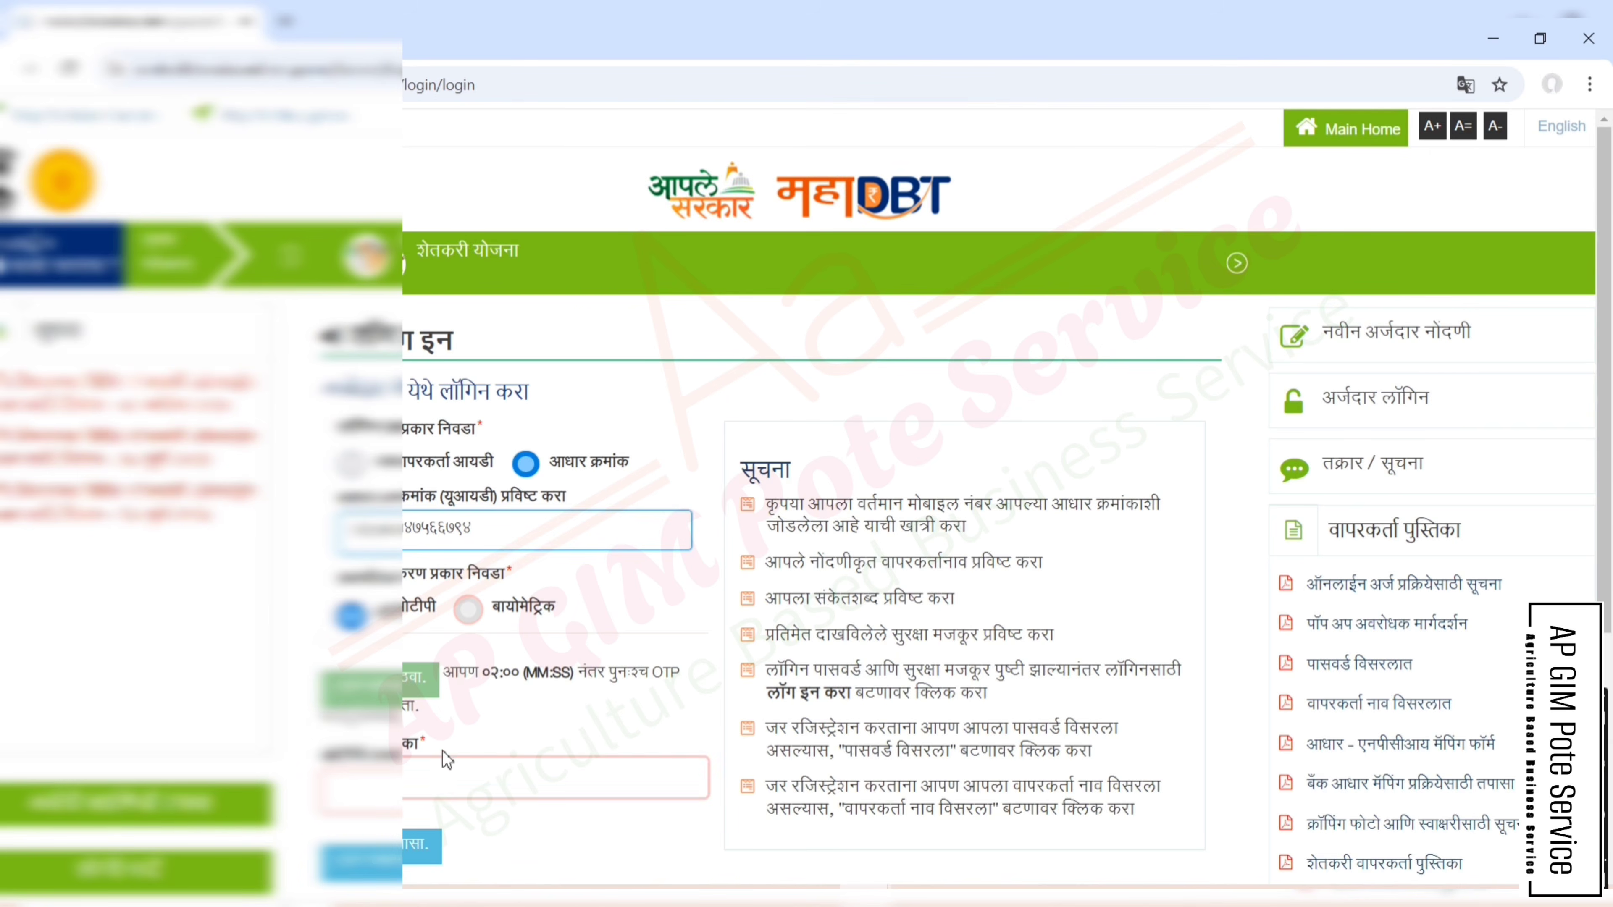
scroll(522, 714, down, 2)
scroll(523, 714, down, 2)
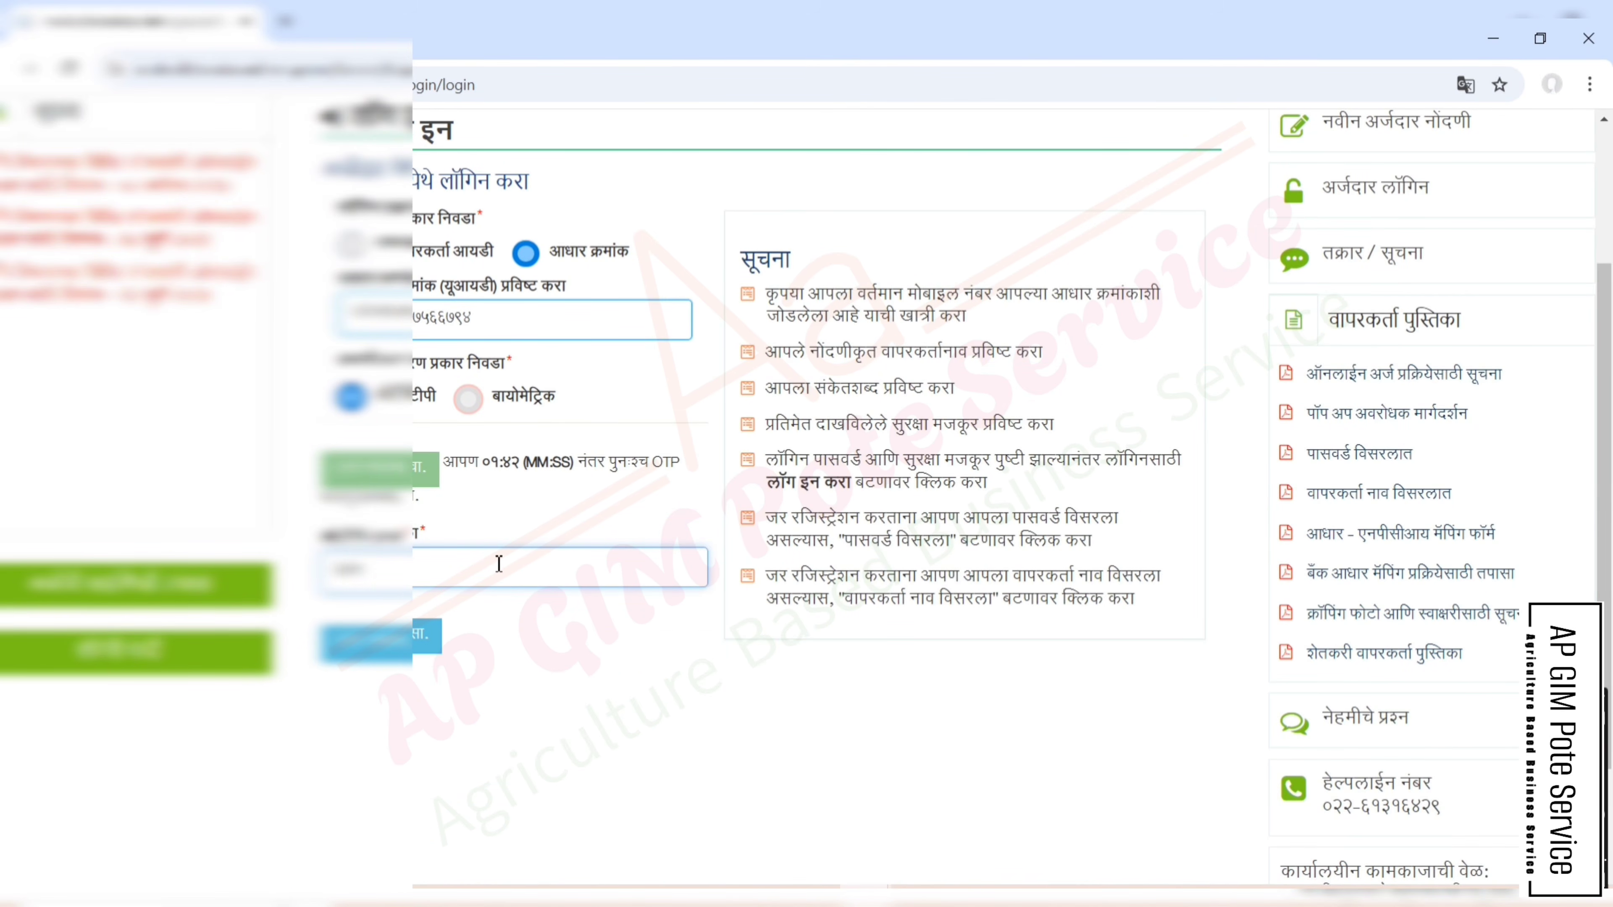
text(**)
click(381, 648)
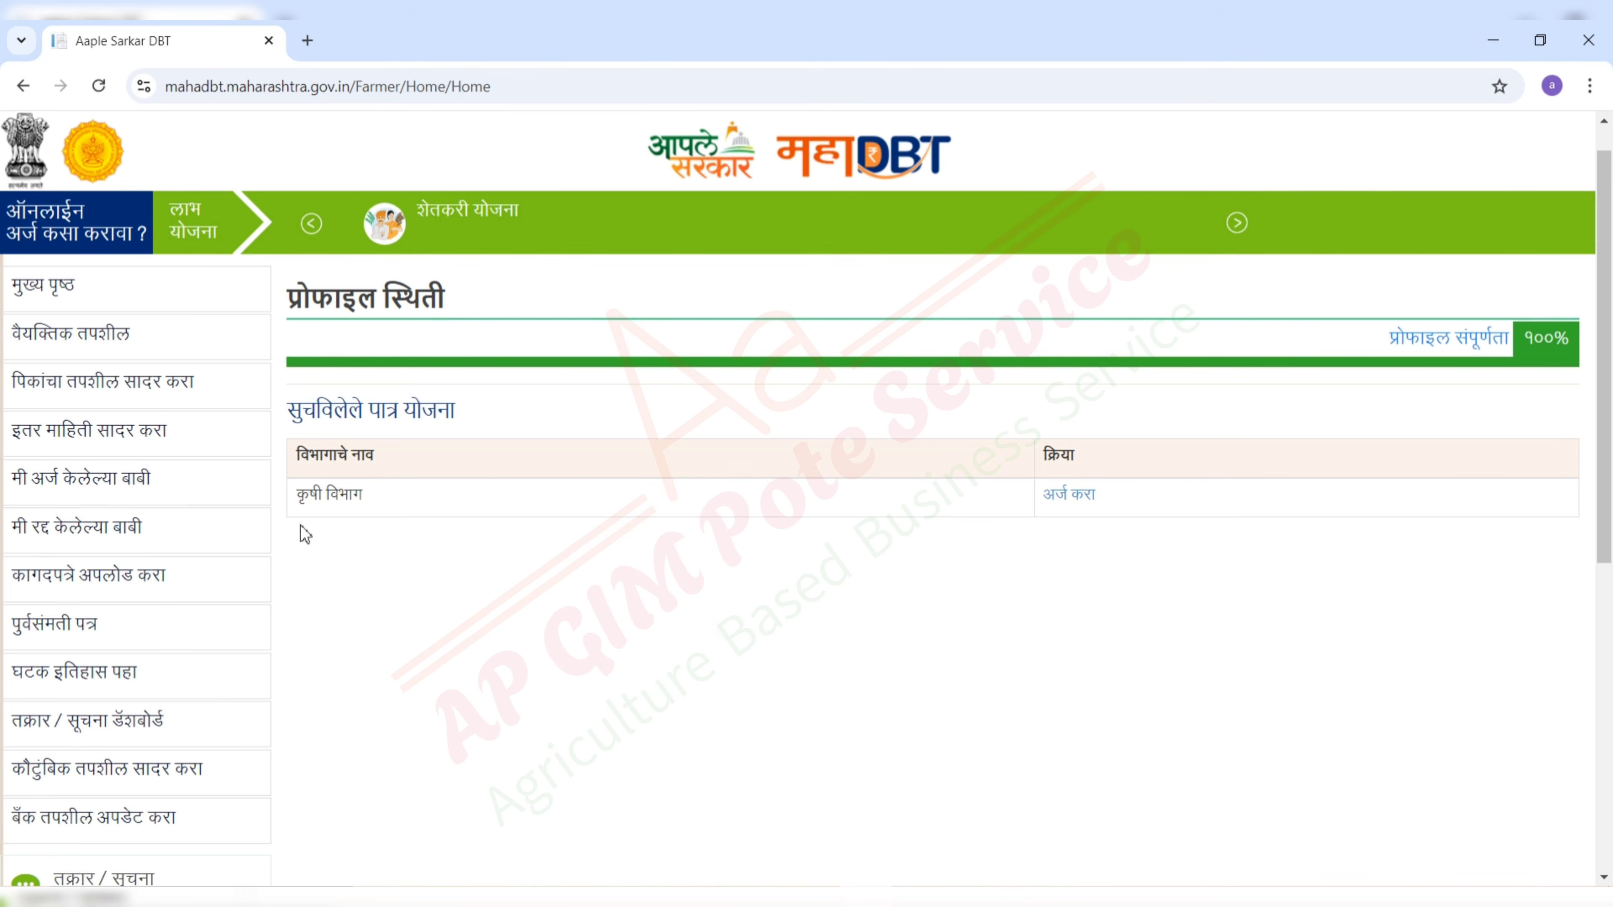
- Apply under कृषी विभाग and choose items in the सिंचन साधने व सुविधा row
click(1069, 494)
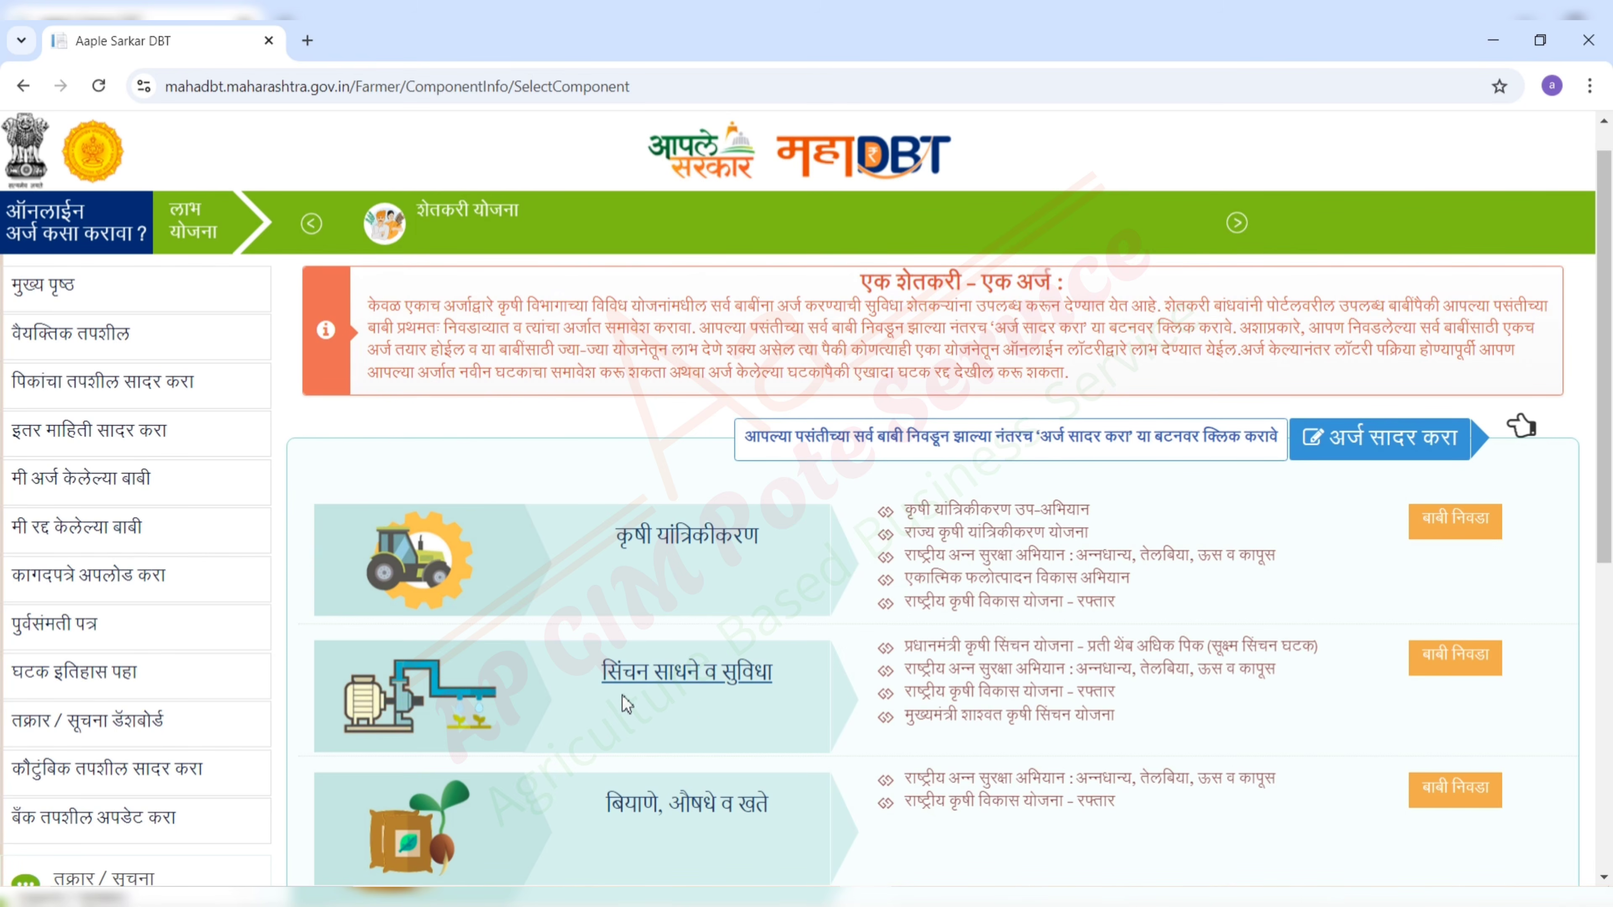
click(1463, 673)
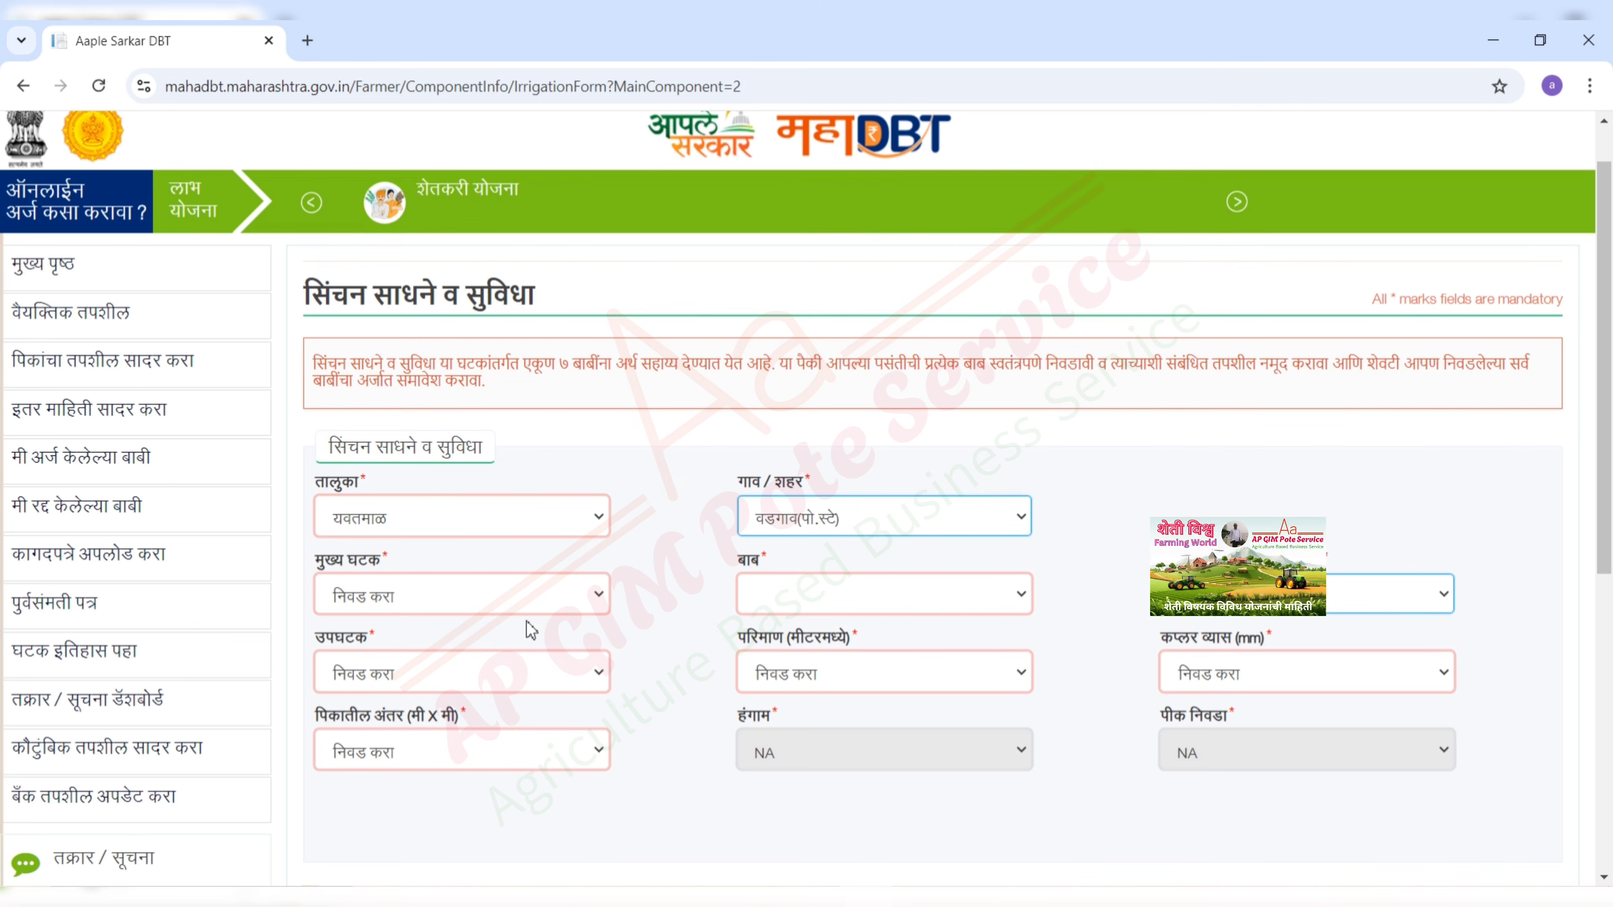
- Choose main component सिंचन साधणे आणि सुविधा, item तुषार सिंचन and sub-component चल
click(416, 603)
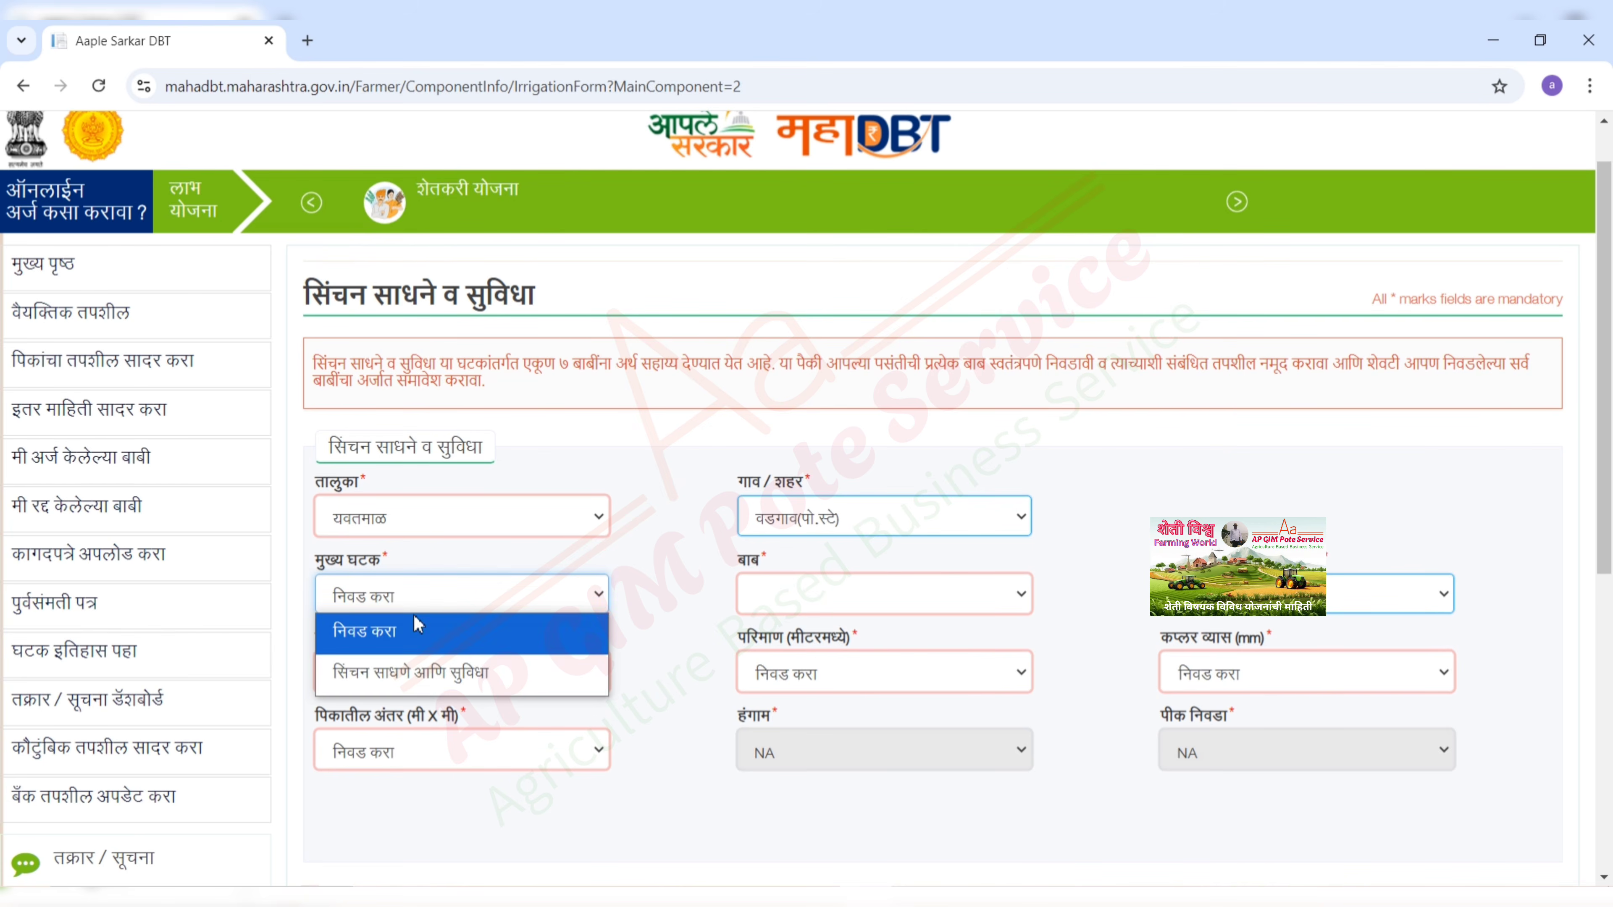
click(407, 686)
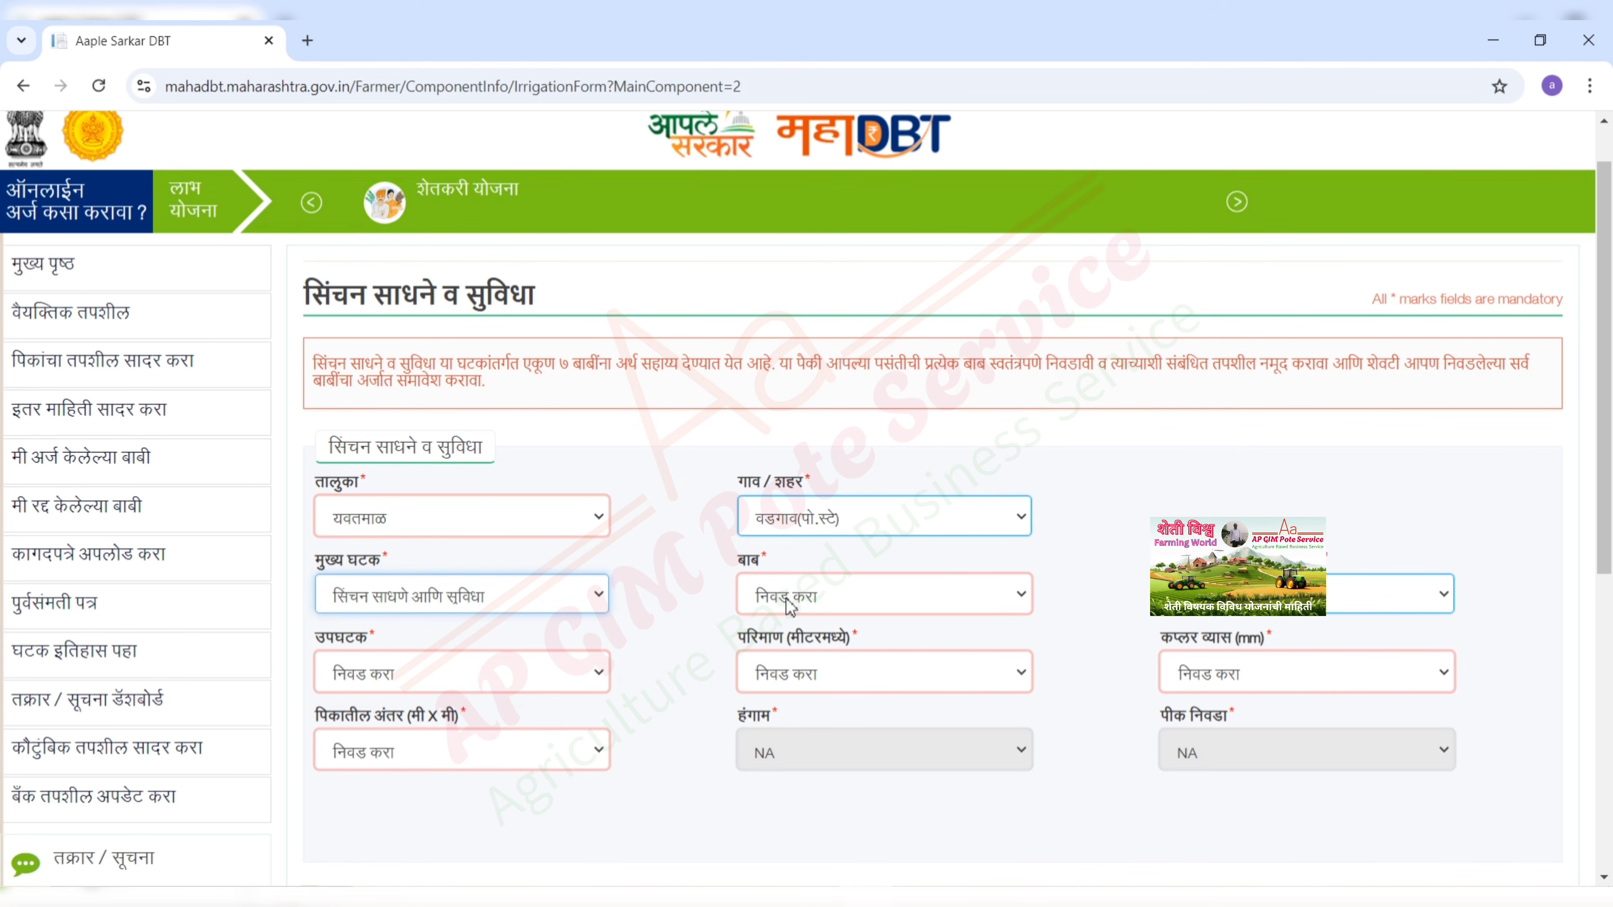
click(787, 610)
click(846, 386)
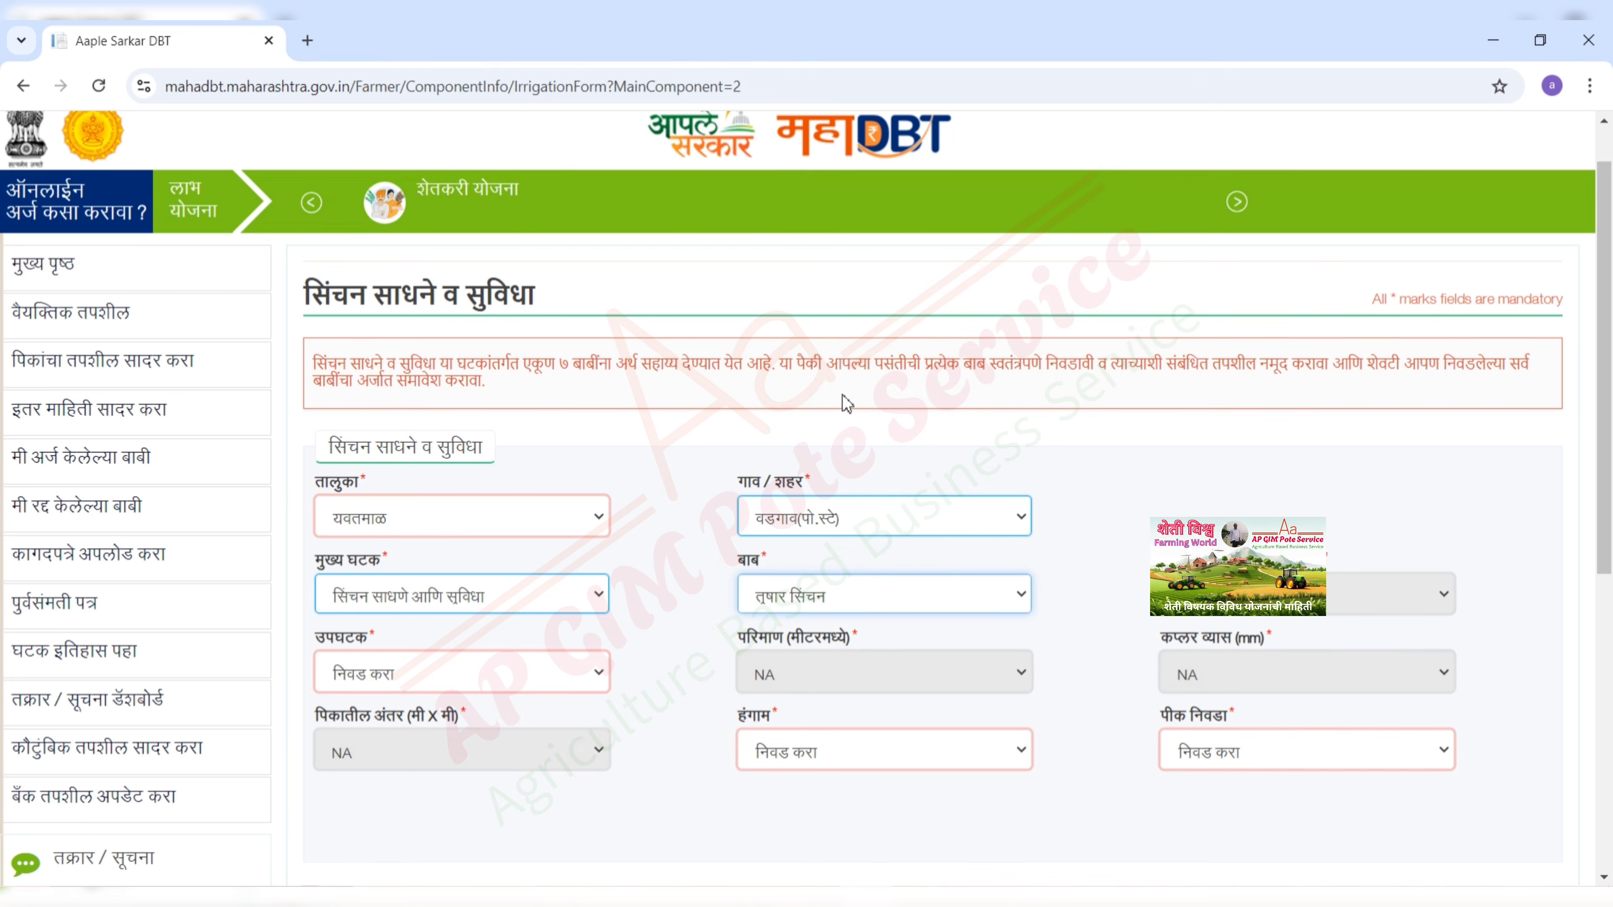
click(489, 689)
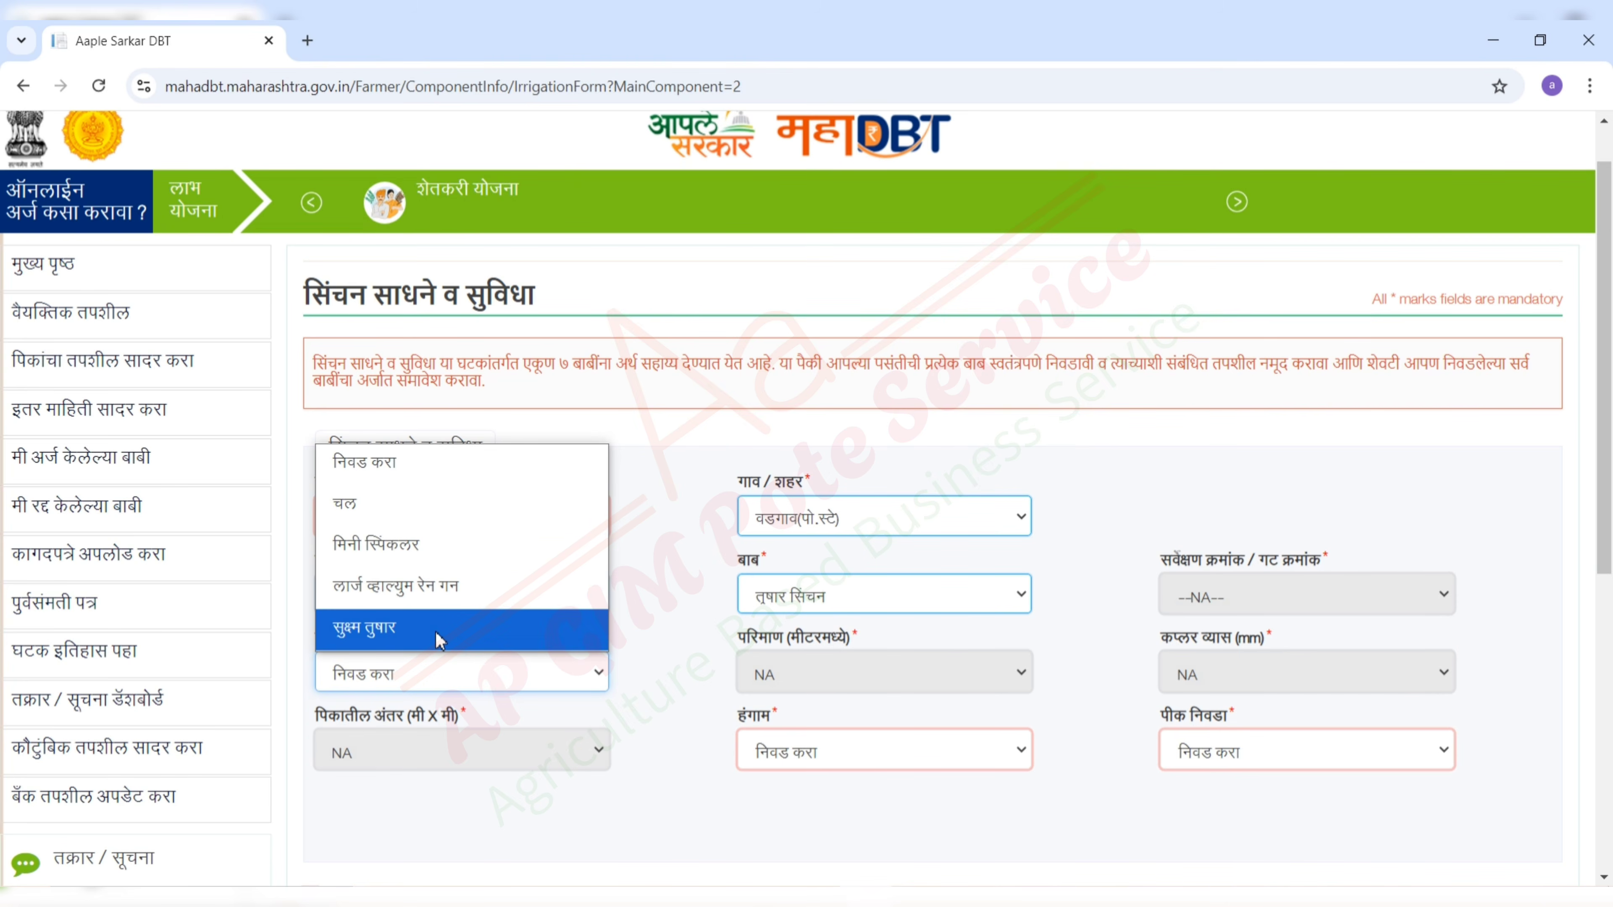
click(443, 510)
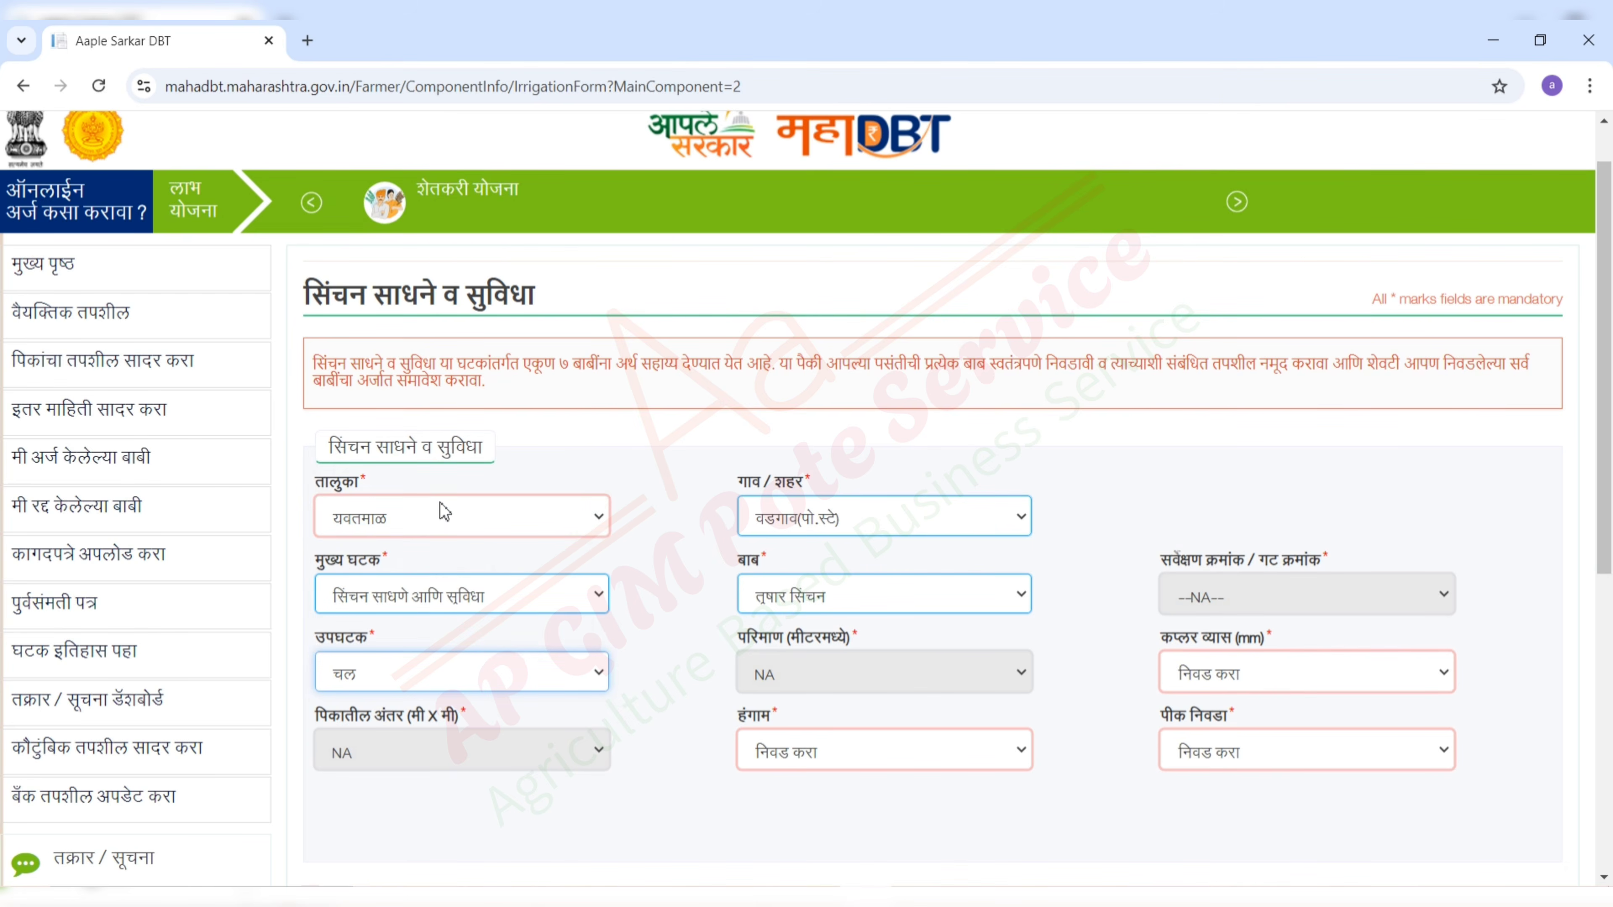
- Set coupler diameter ७५ mm, season खरीप and crop कापूस
click(1243, 677)
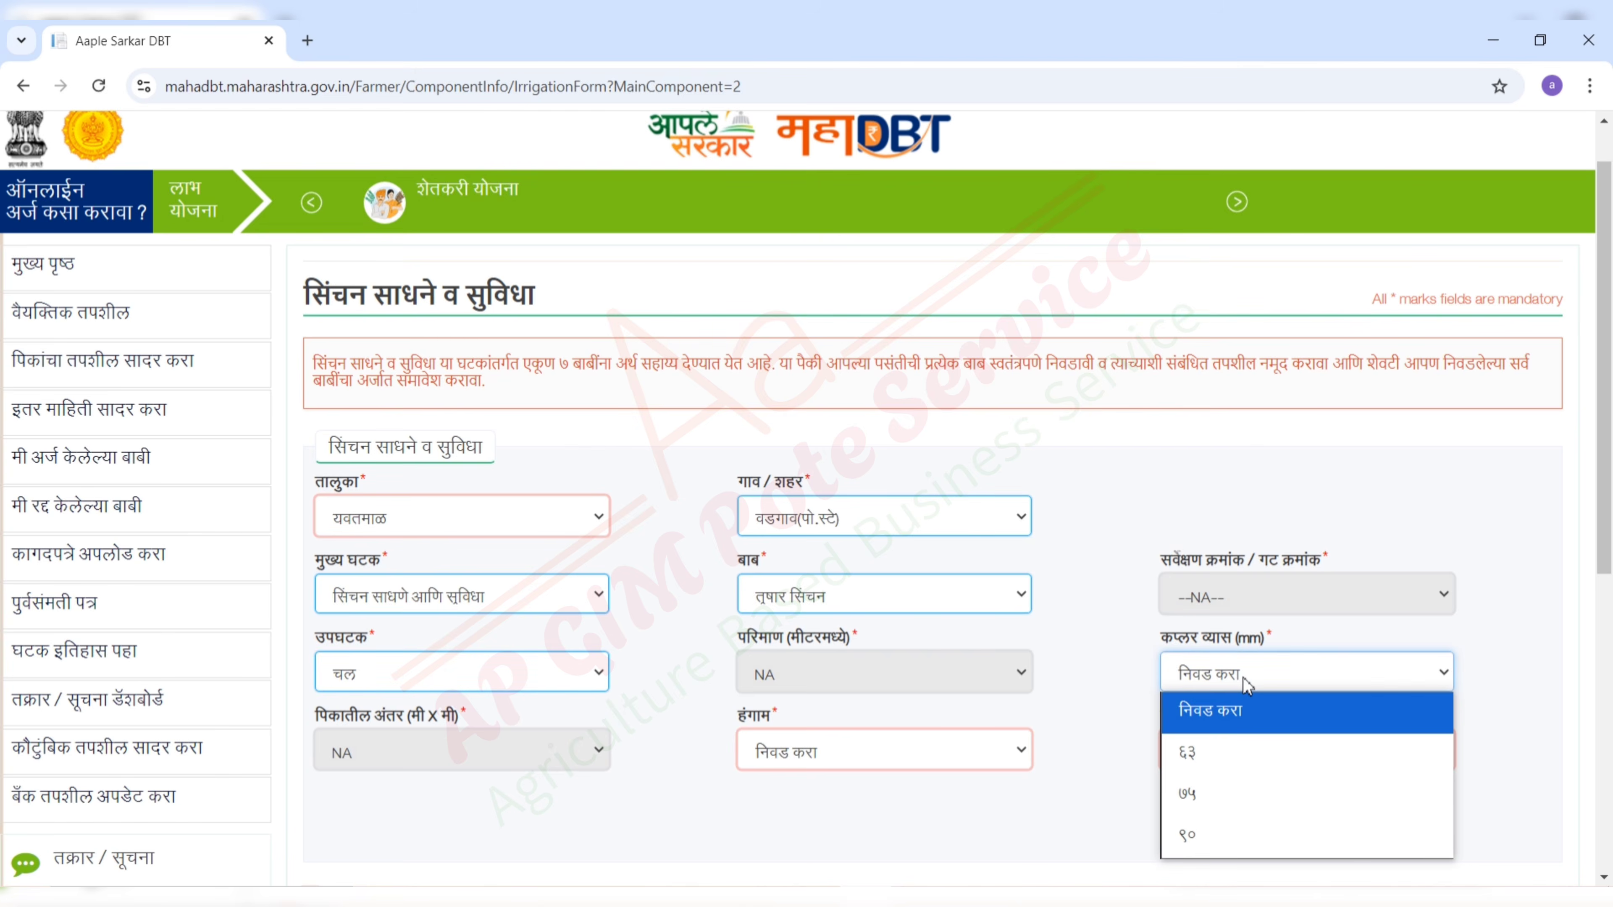
click(1242, 806)
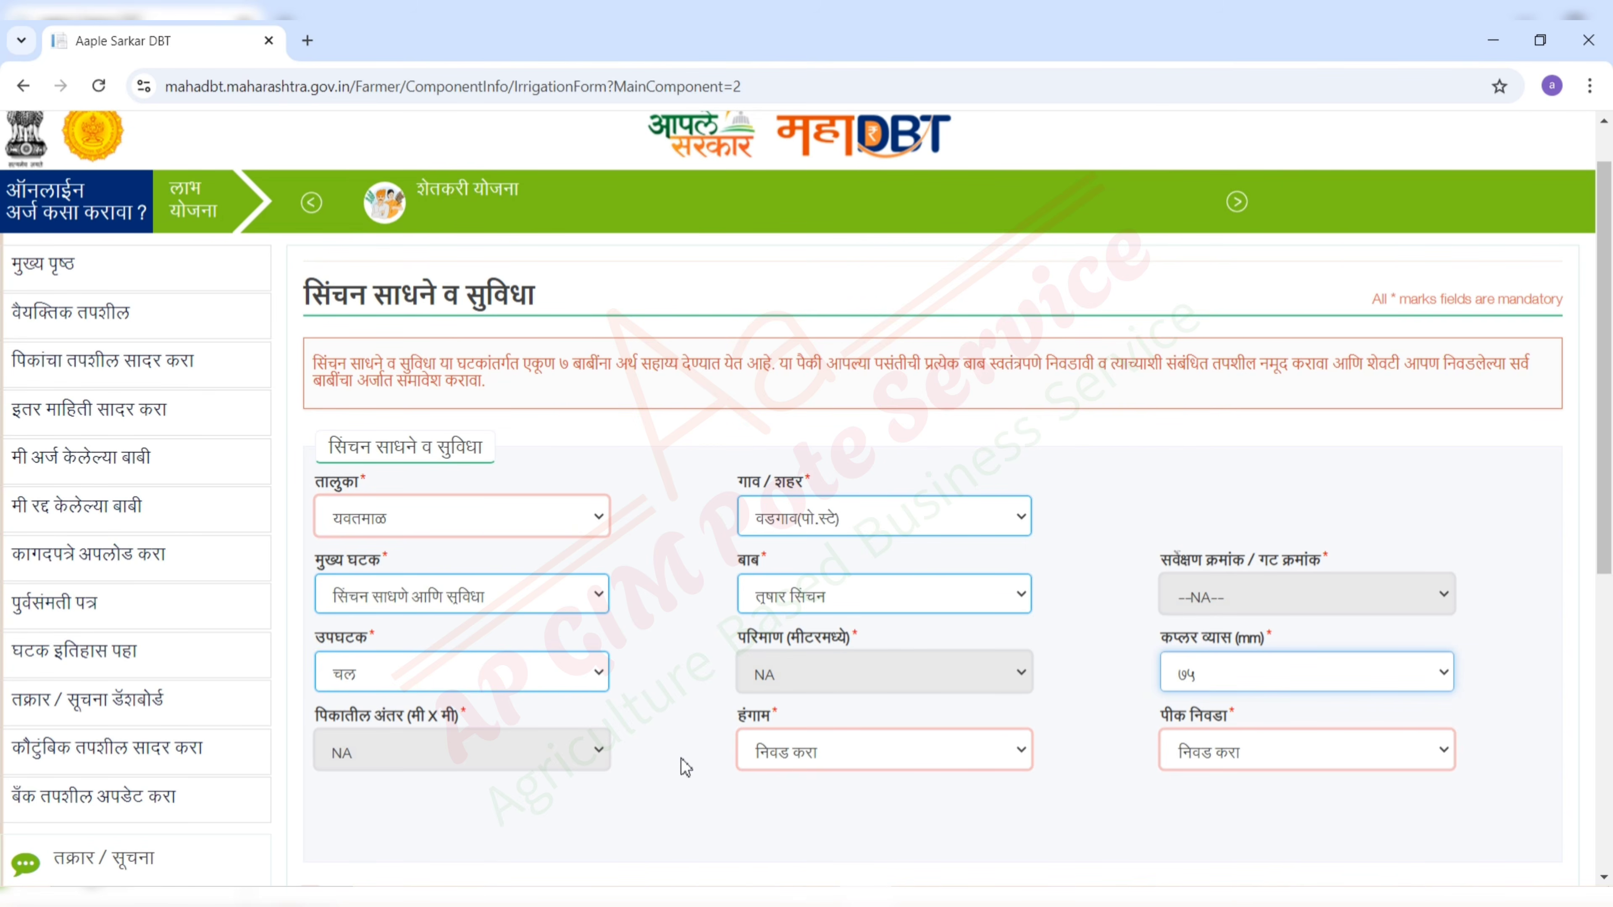
click(773, 762)
click(791, 828)
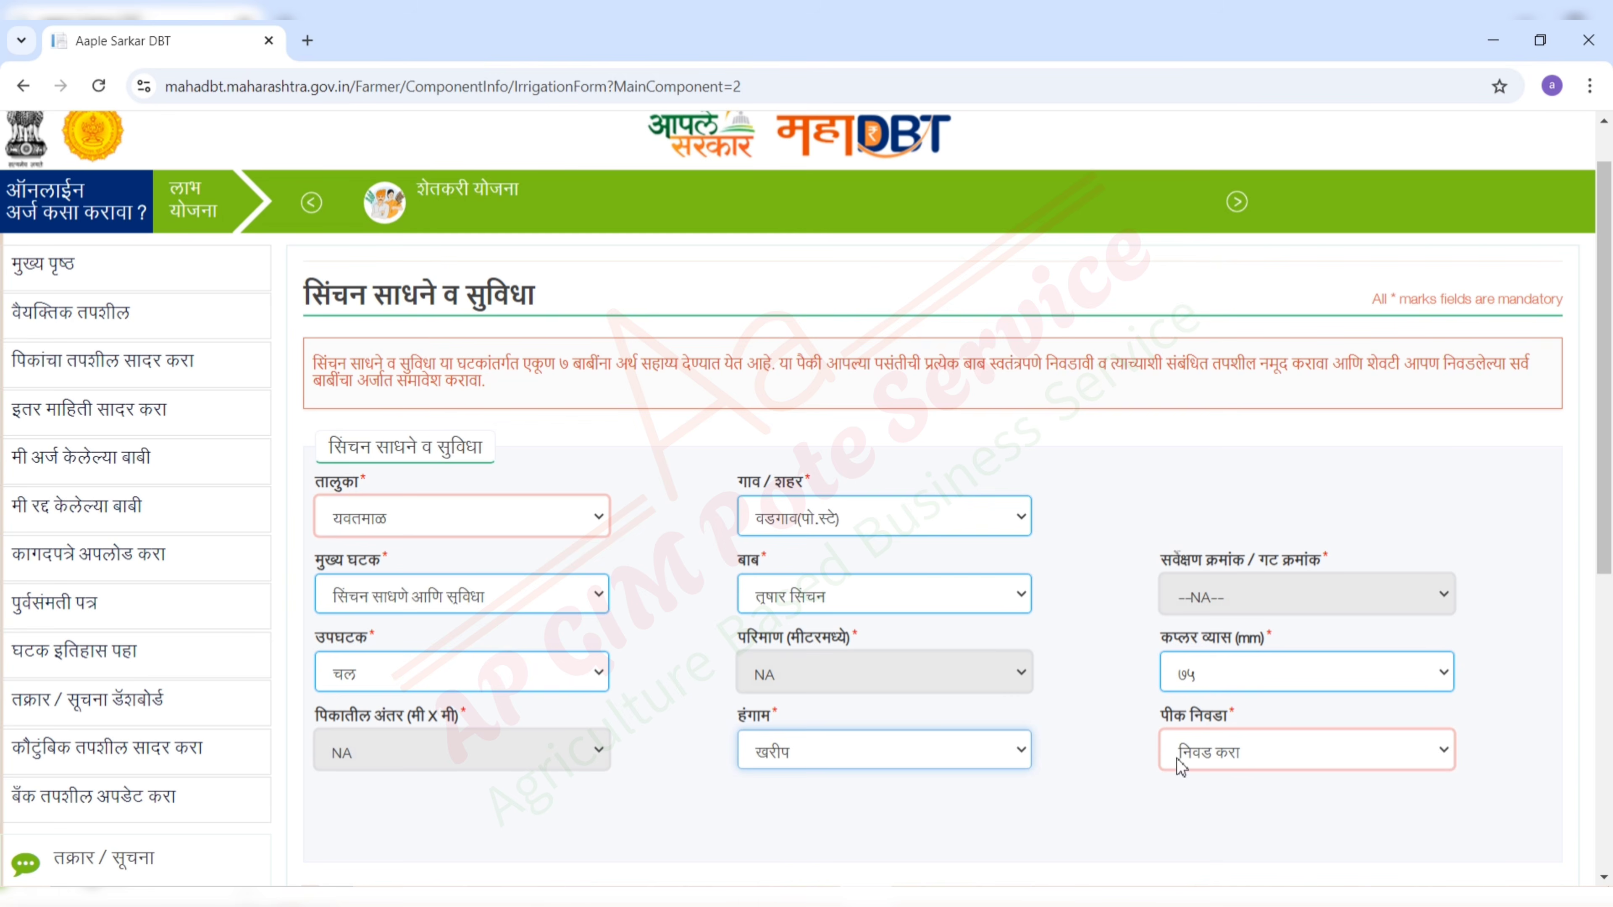
click(1233, 754)
click(1197, 827)
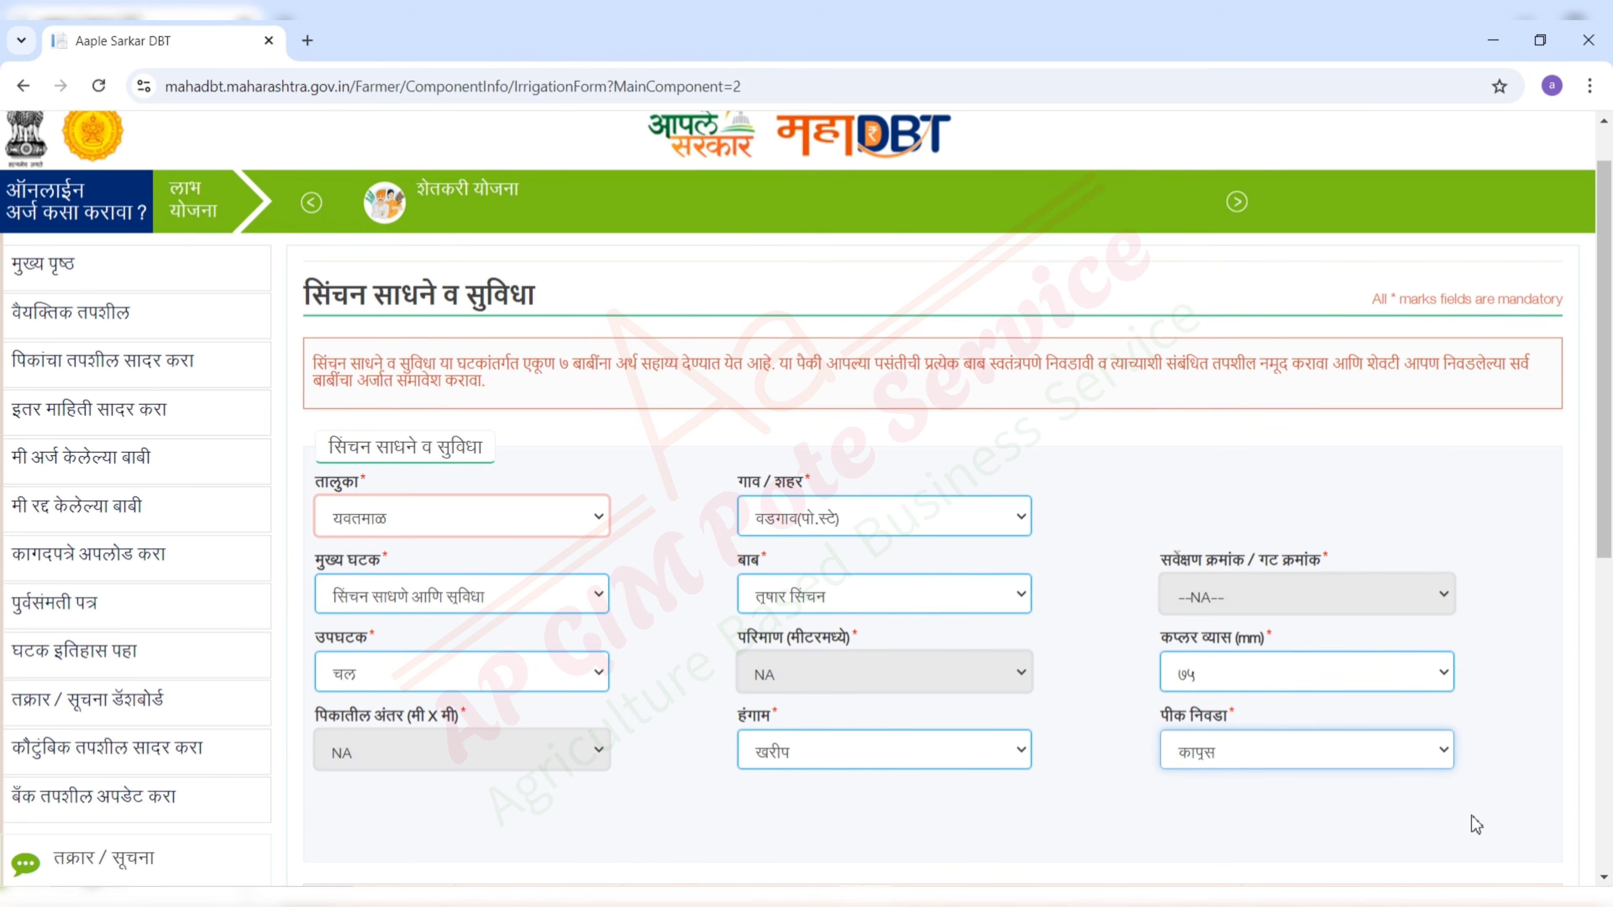
scroll(530, 768, down, 3)
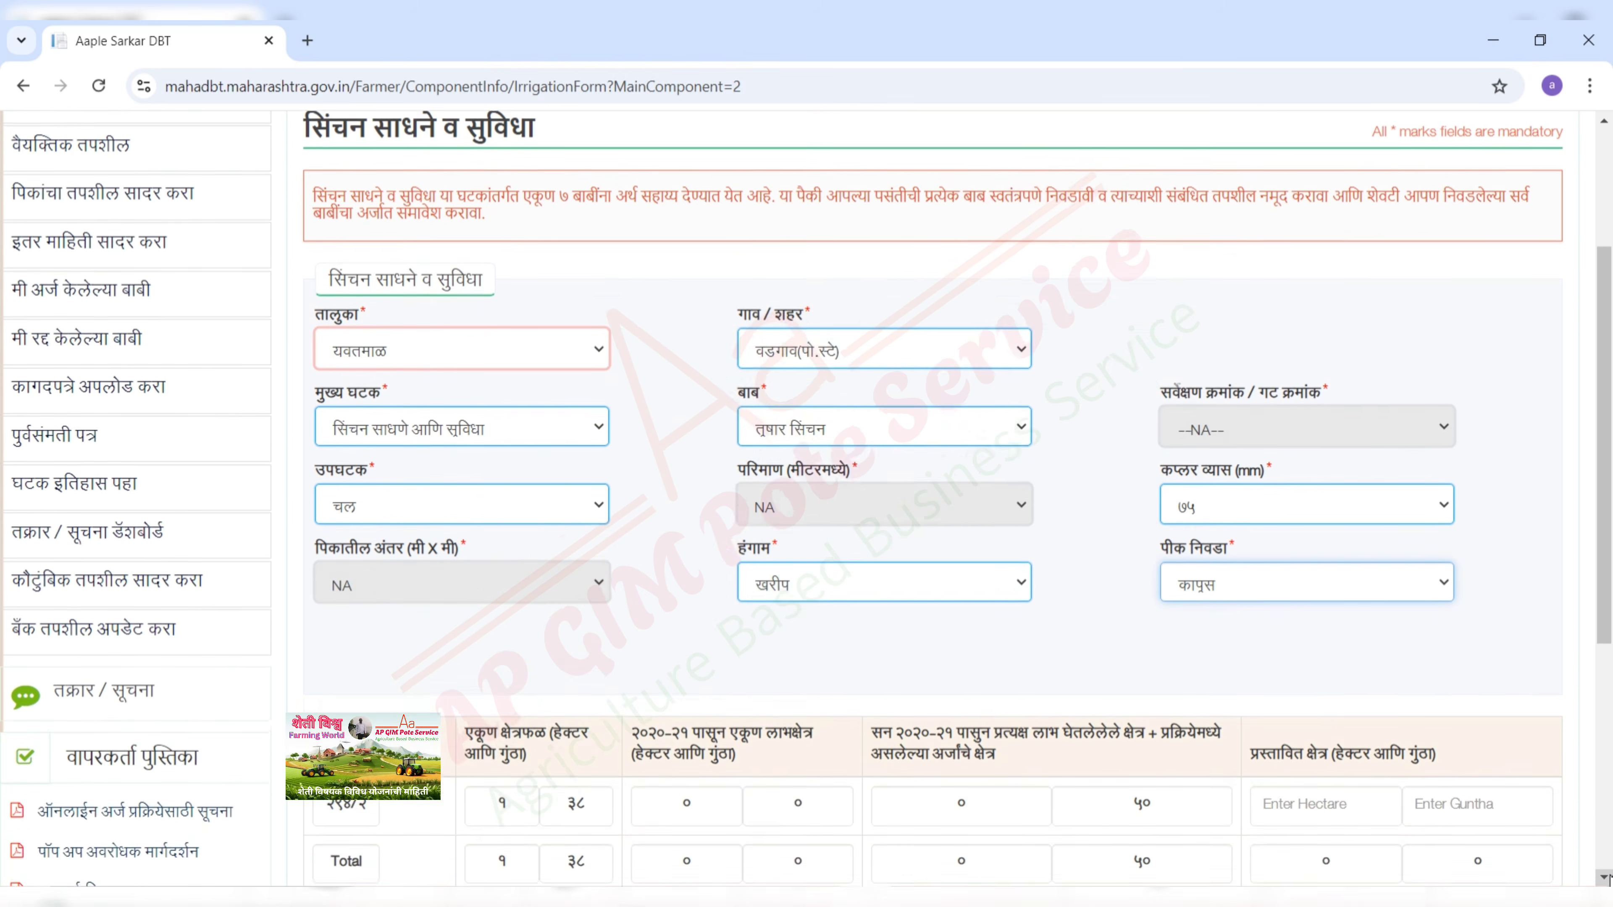
- Enter a ६० guntha proposed area, tick the prior-consent declaration and save the sprinkler item
scroll(1159, 479, down, 2)
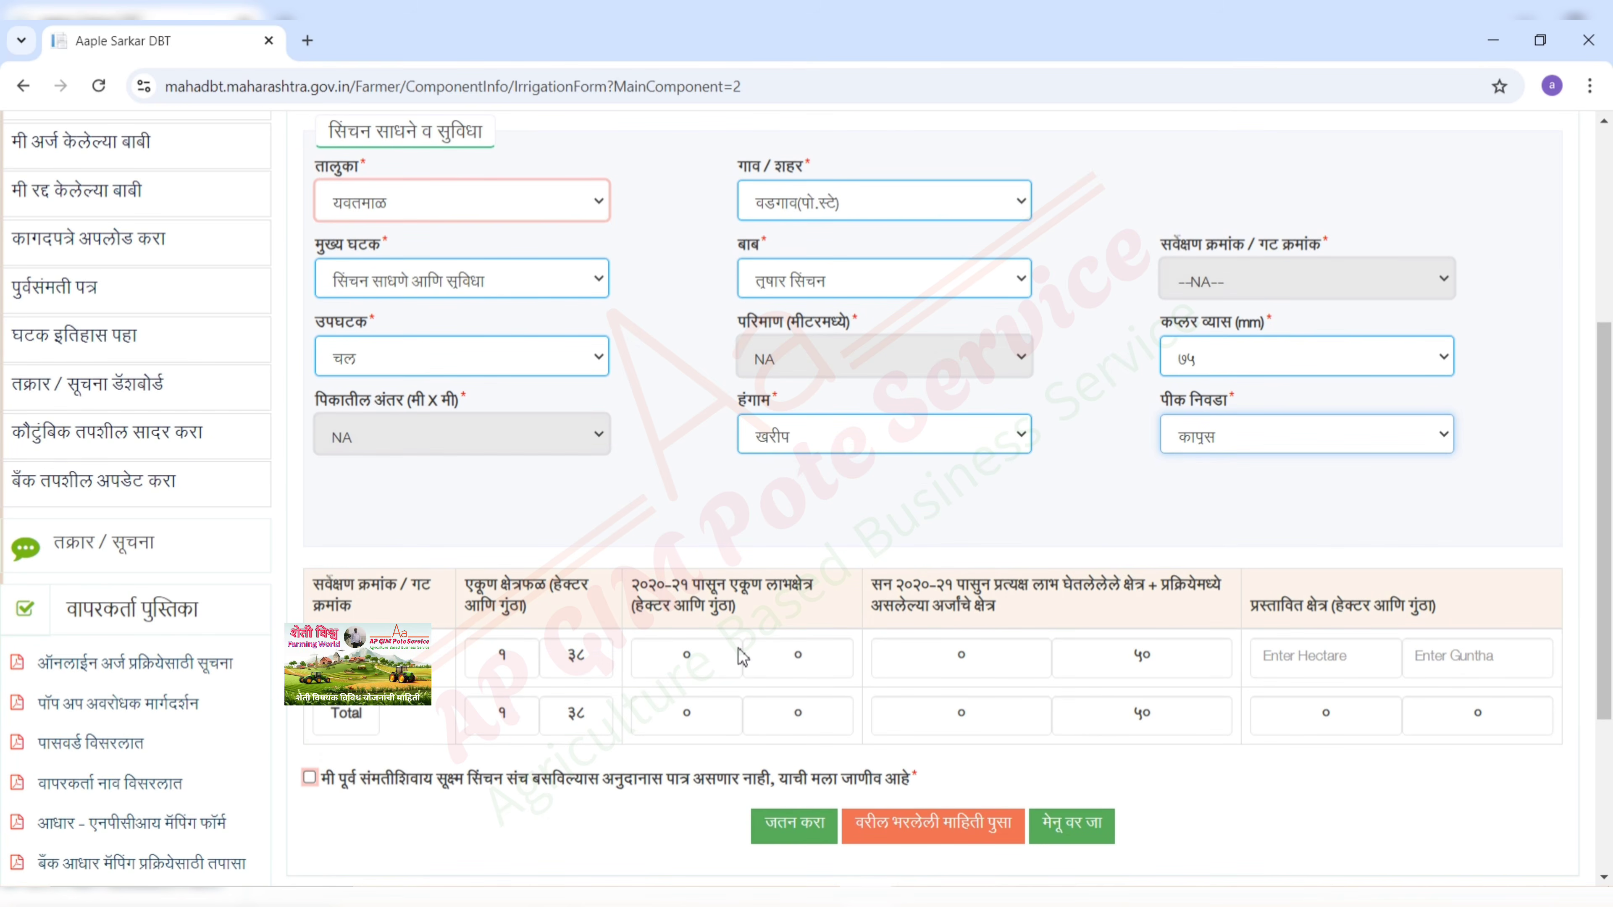
click(1463, 652)
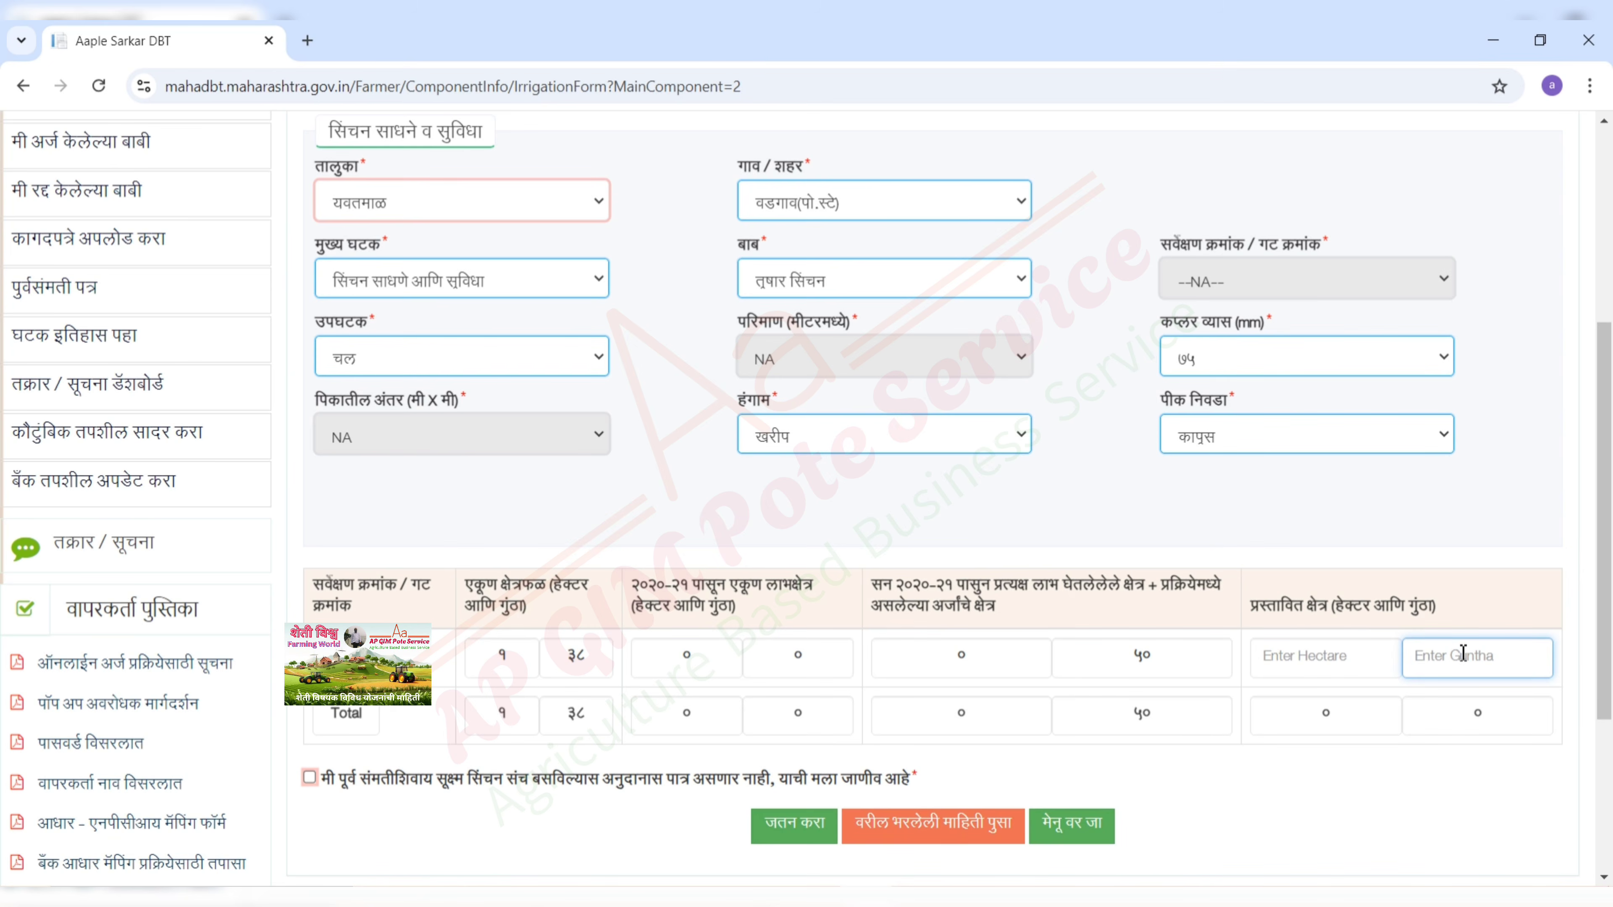
text(६०)
click(1375, 753)
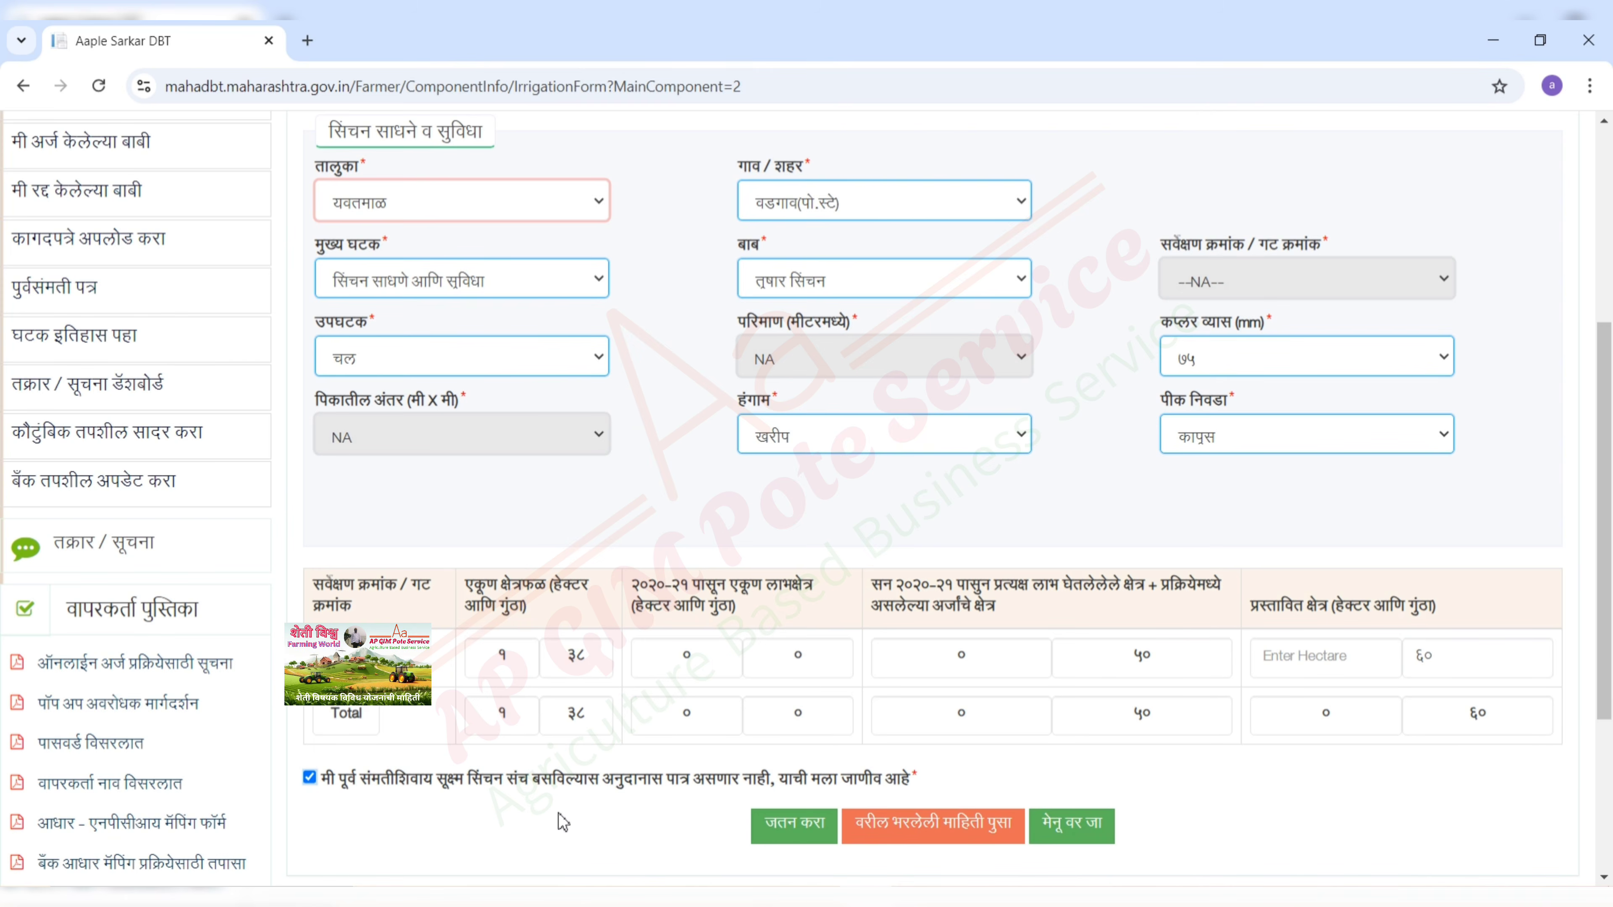
click(795, 825)
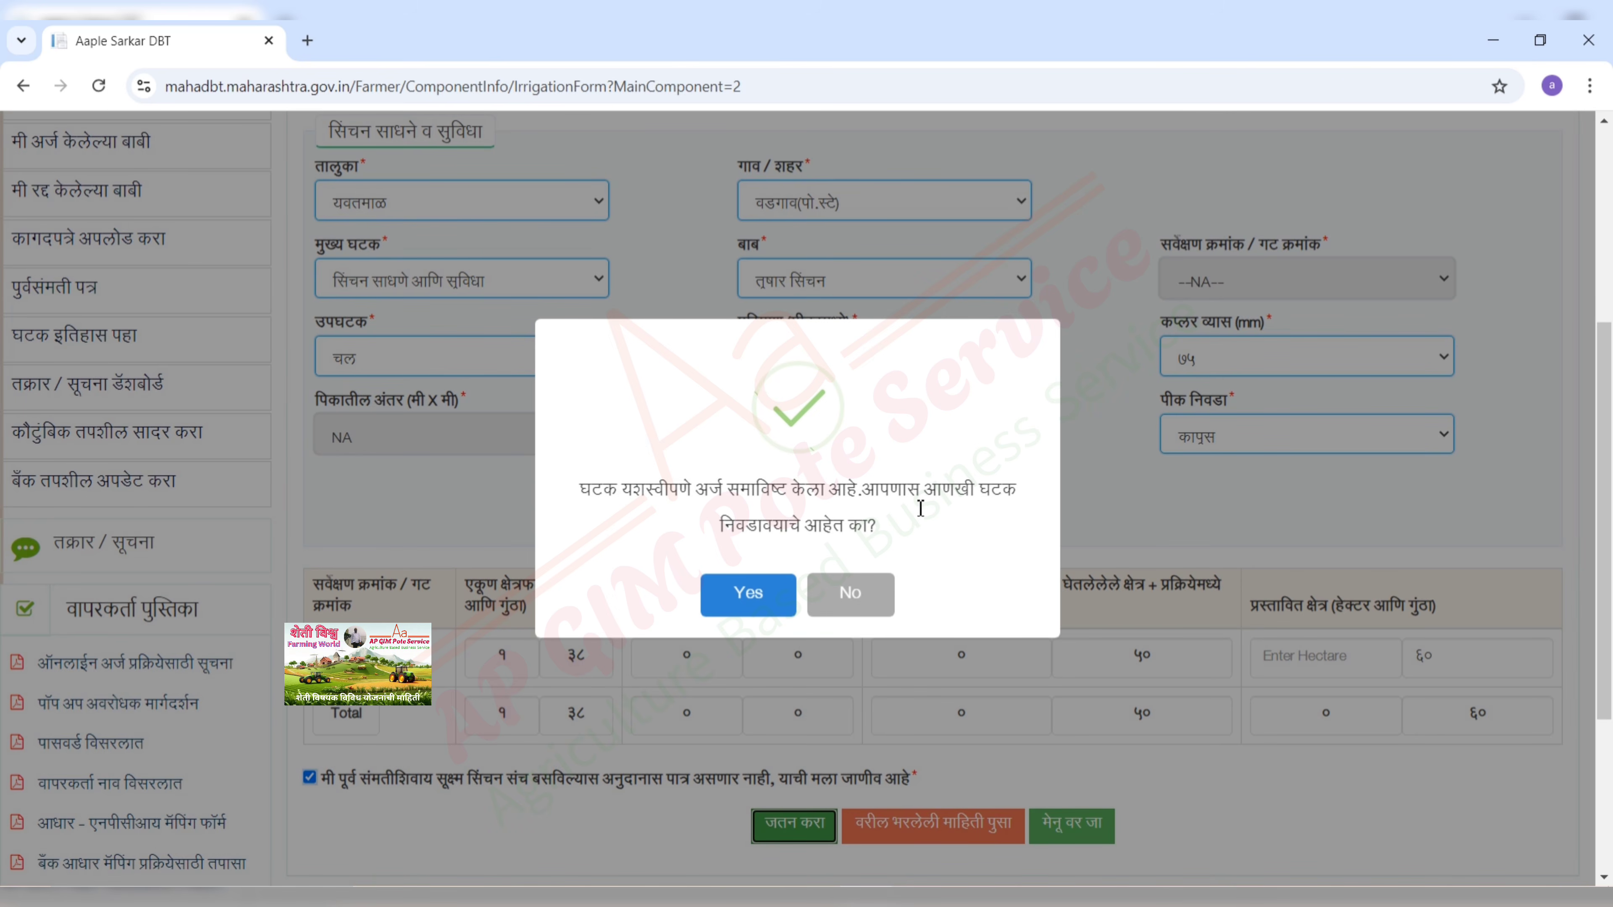
- Decline adding another component and bring up the list of selected components for submission
click(850, 594)
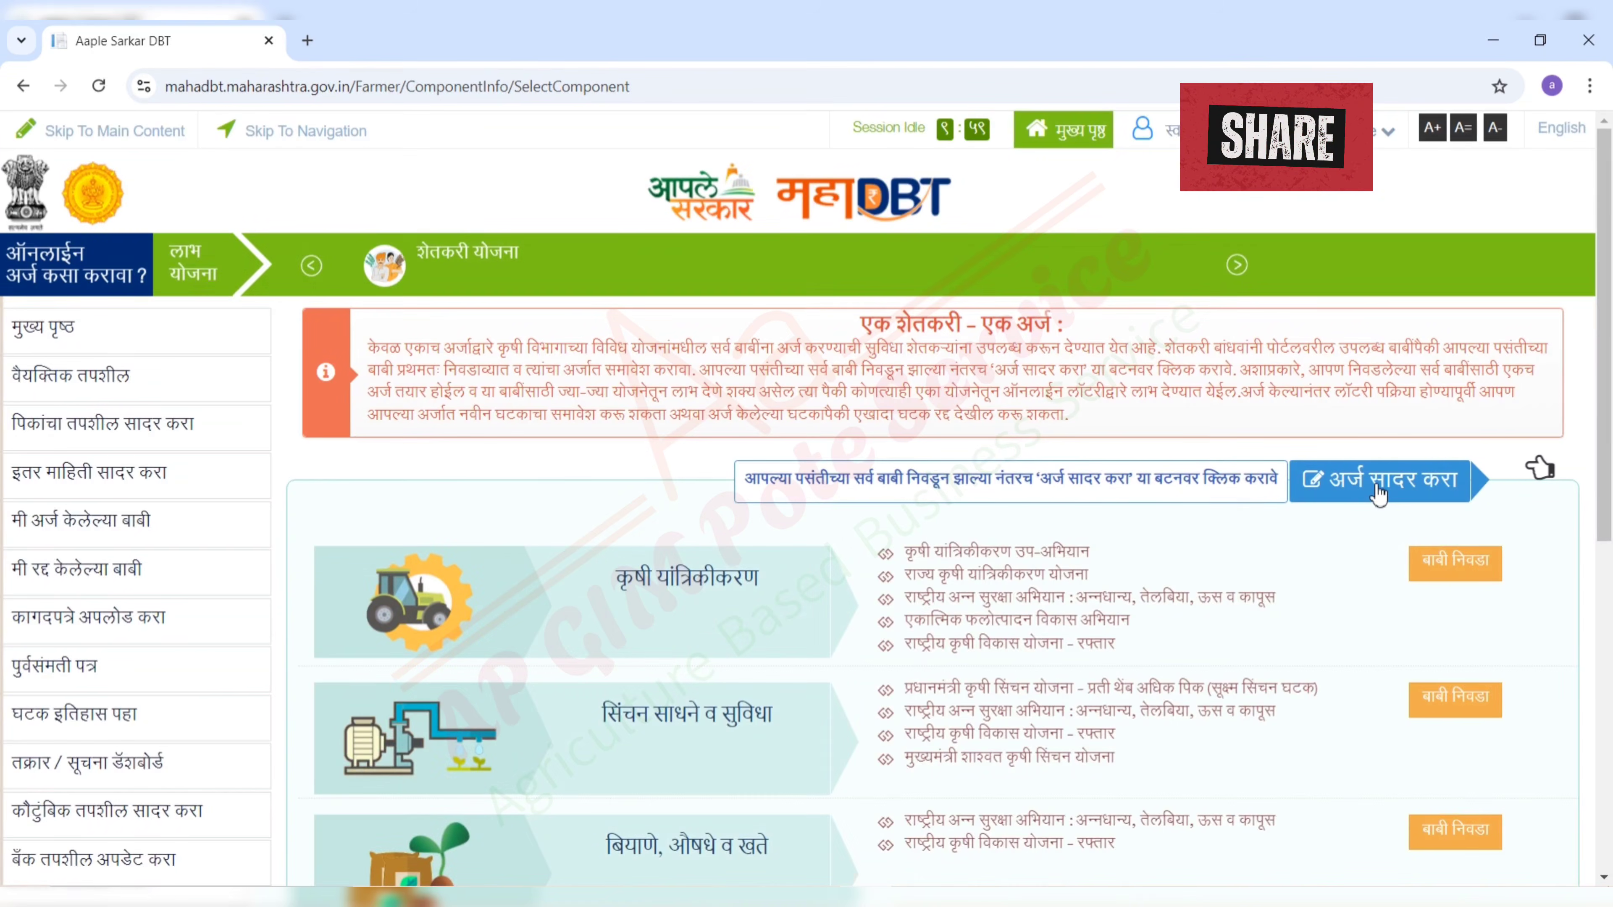
click(1377, 493)
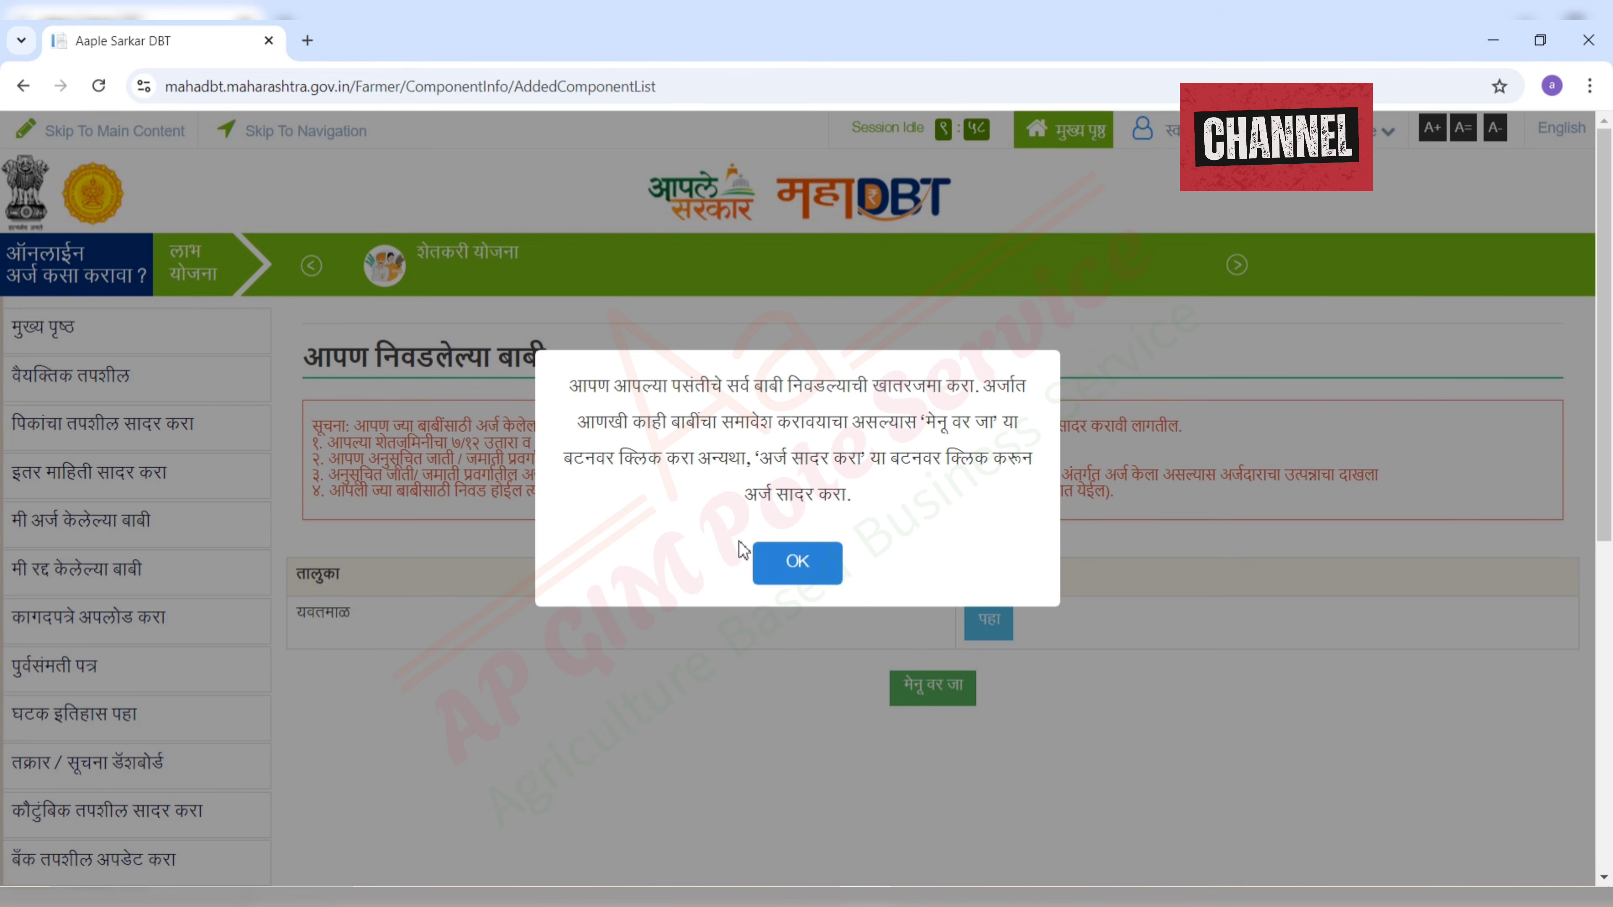
click(798, 565)
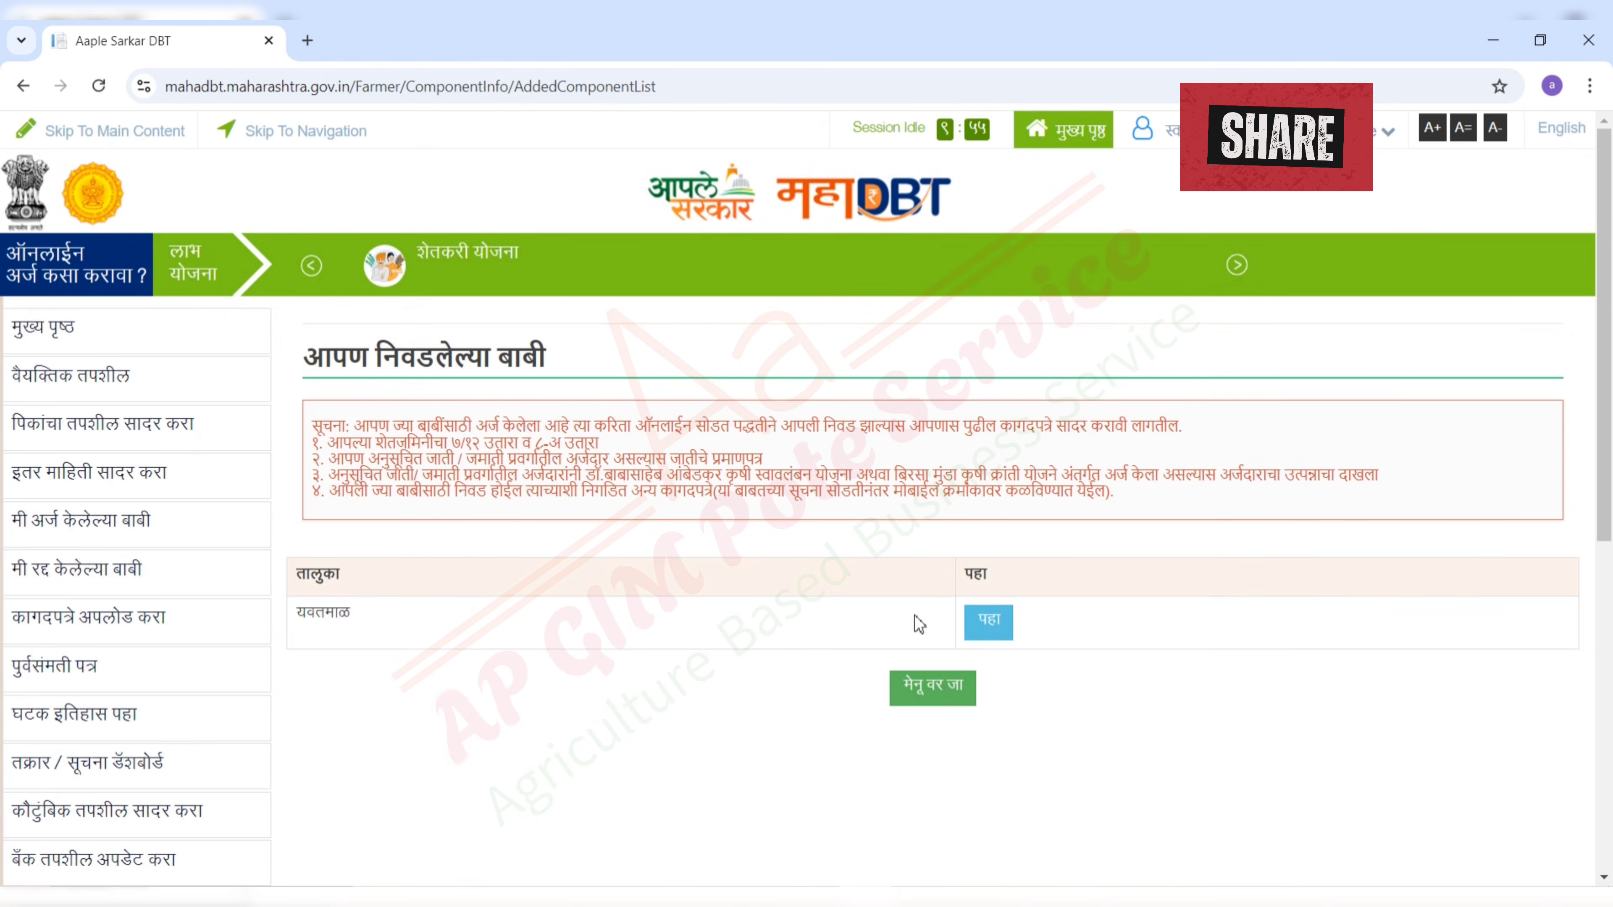
click(985, 629)
scroll(1171, 695, down, 3)
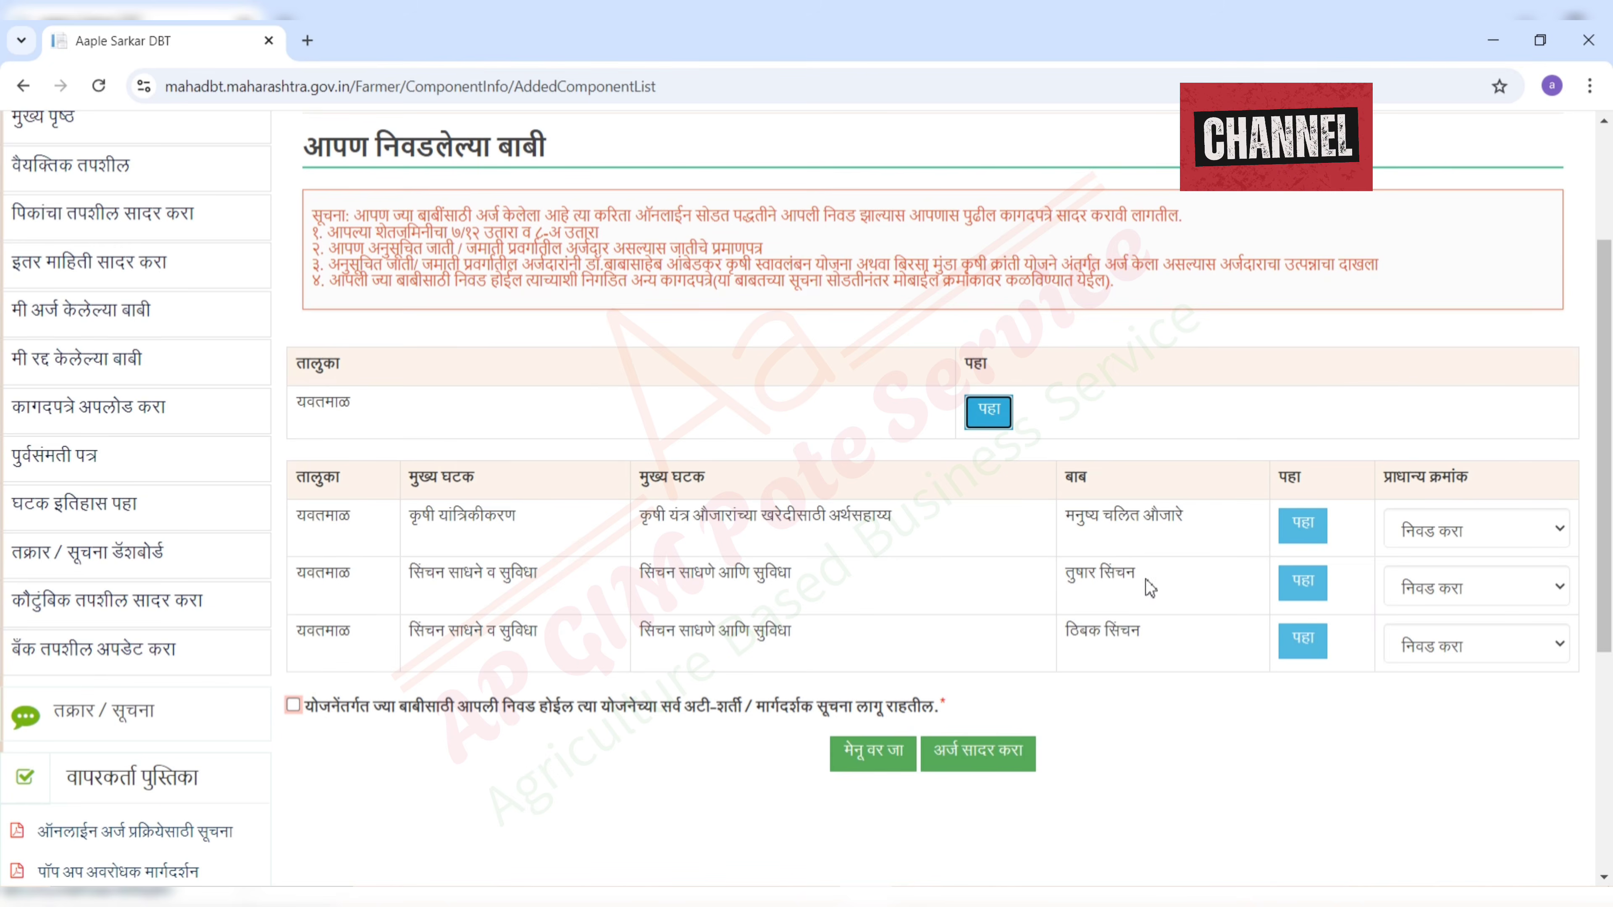
drag(1147, 584, 1064, 583)
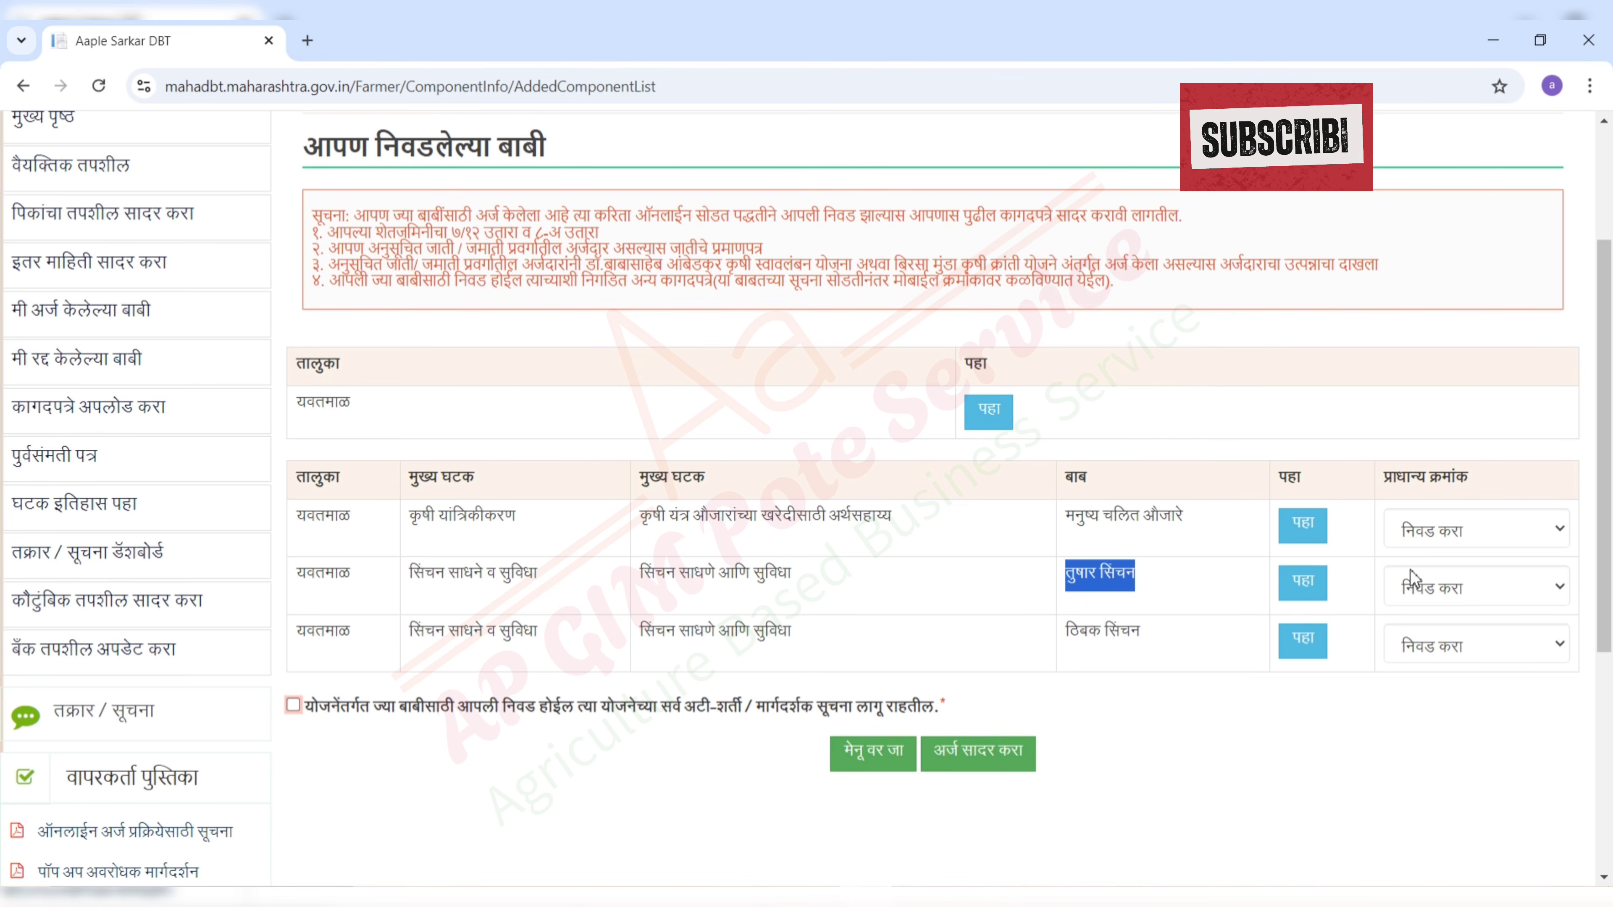
- Give priorities तुषार सिंचन १, ठिबक सिंचन २, मनुष्य चलित औजारे ३, accept terms and submit
click(1443, 591)
click(1436, 667)
click(1440, 643)
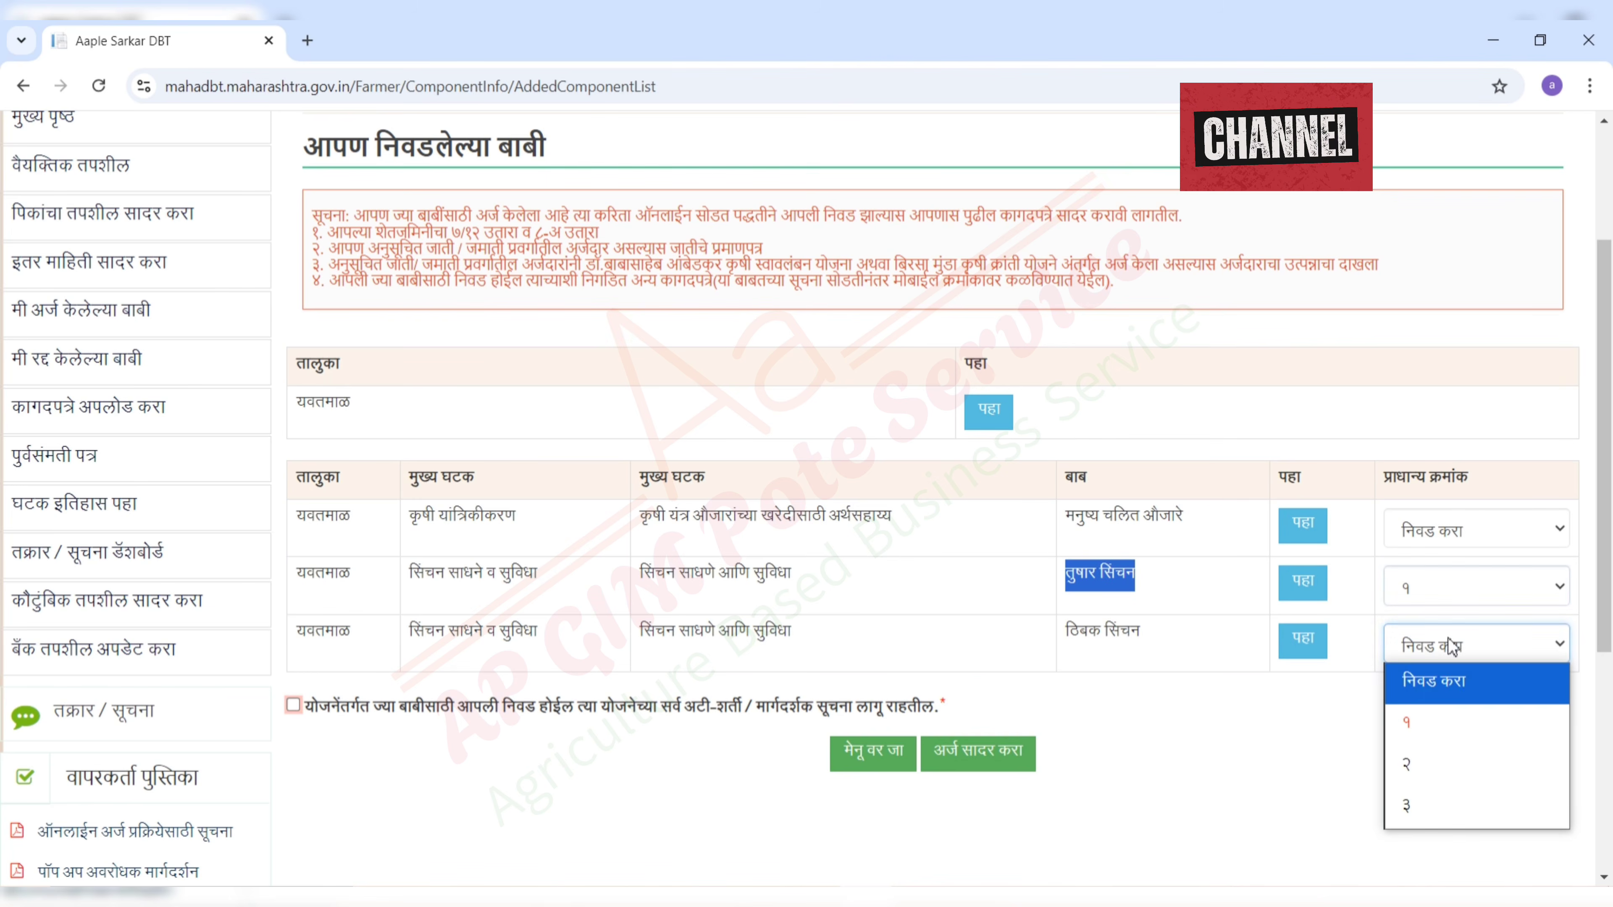
click(1420, 767)
click(1454, 530)
click(1454, 692)
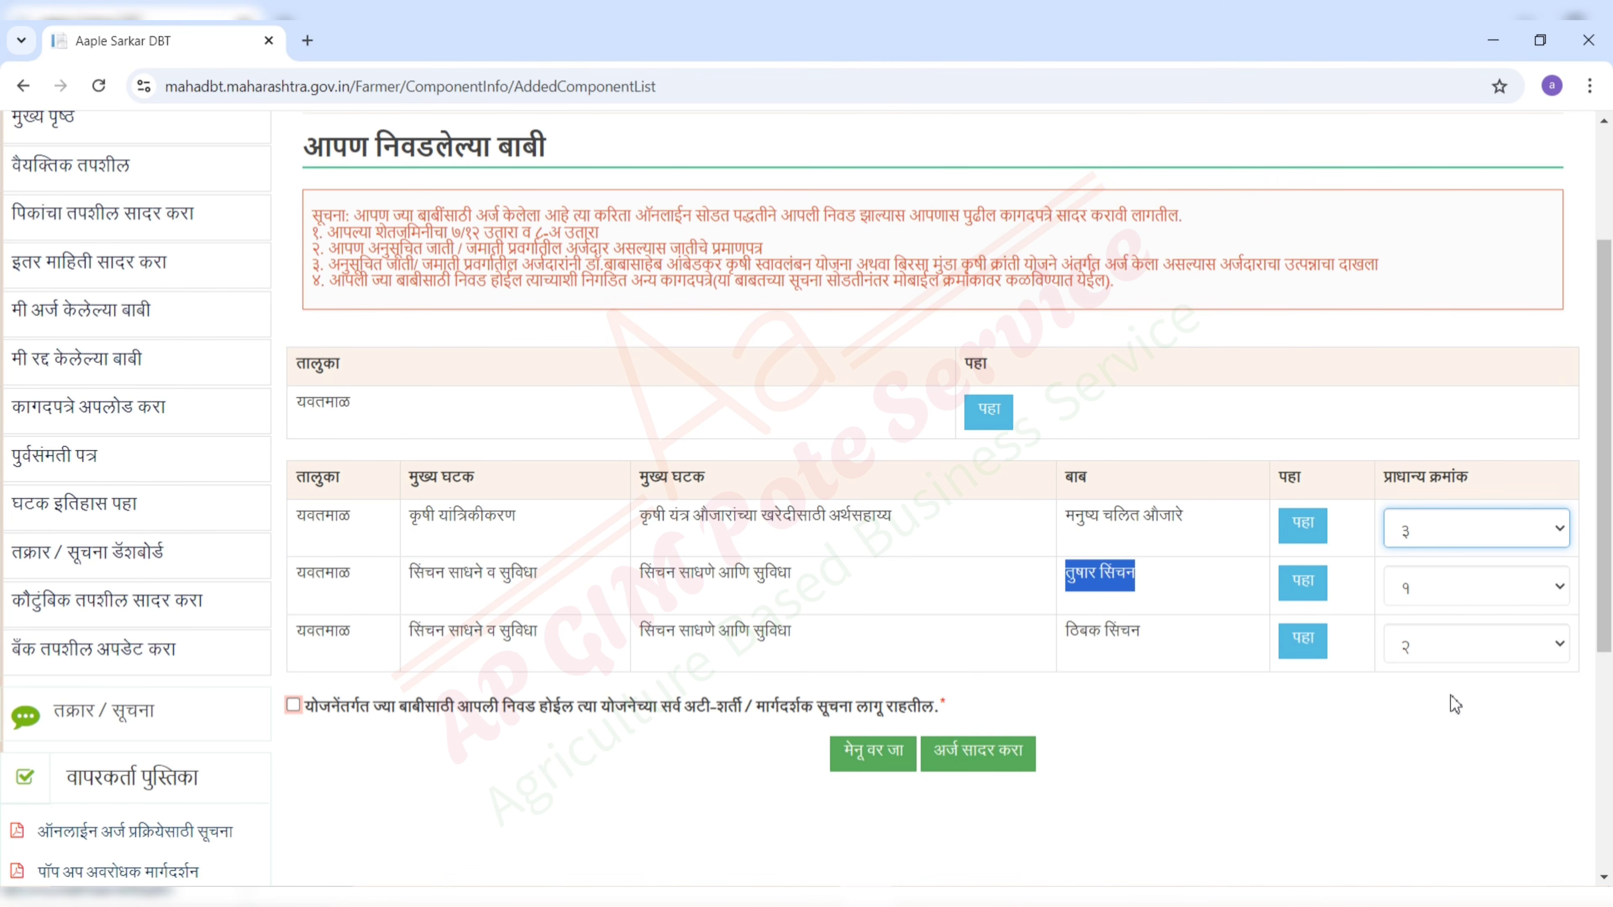
click(293, 705)
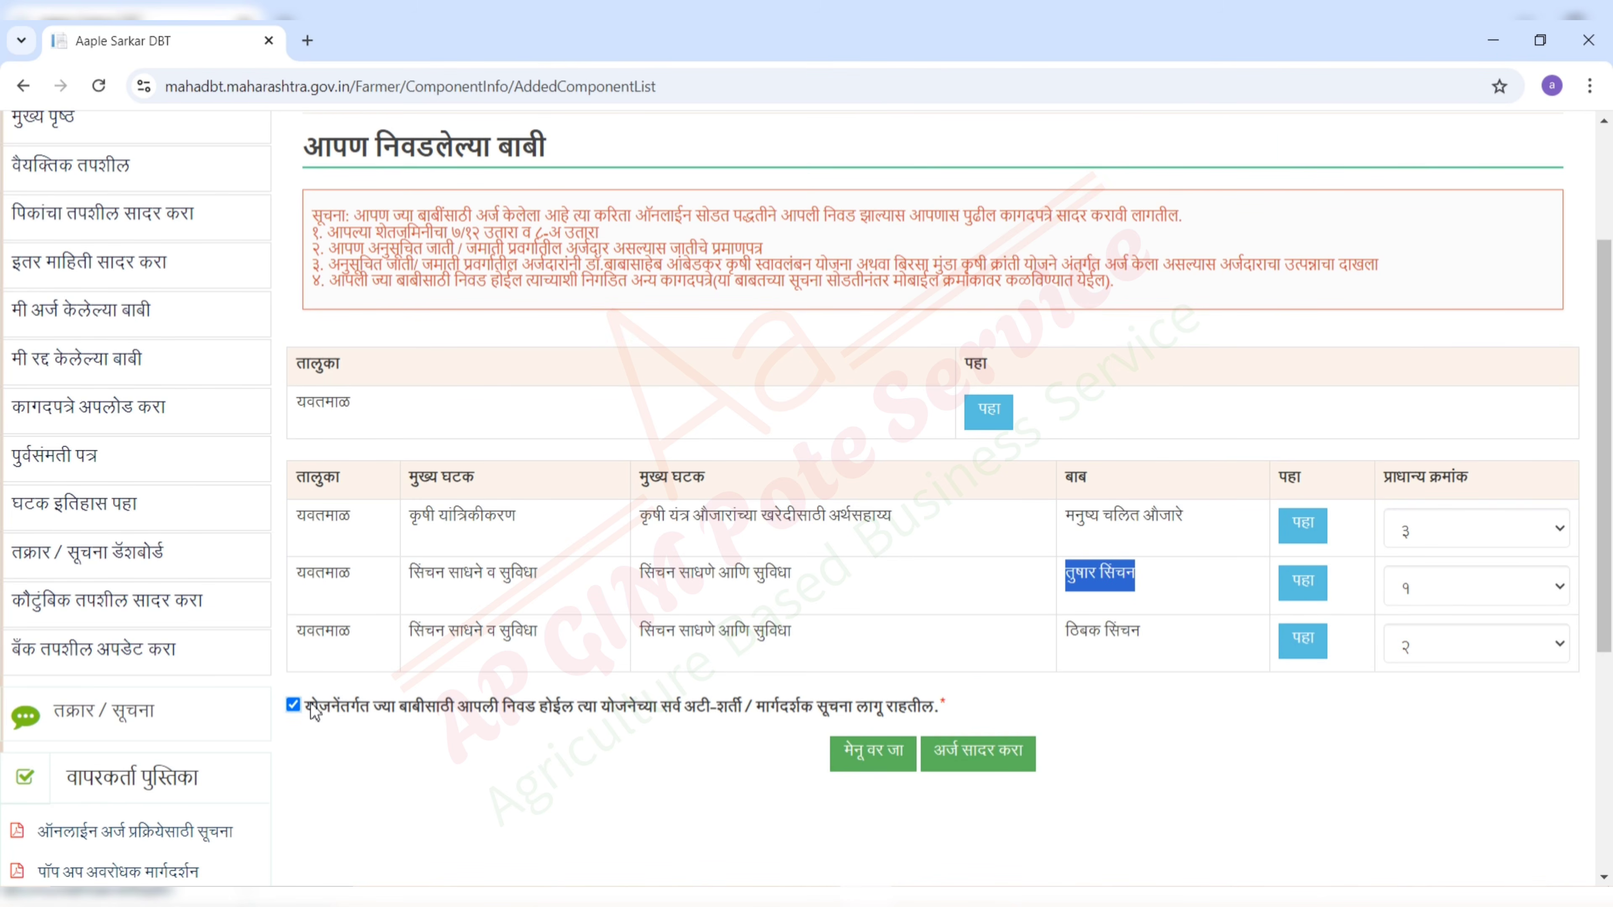
click(1009, 752)
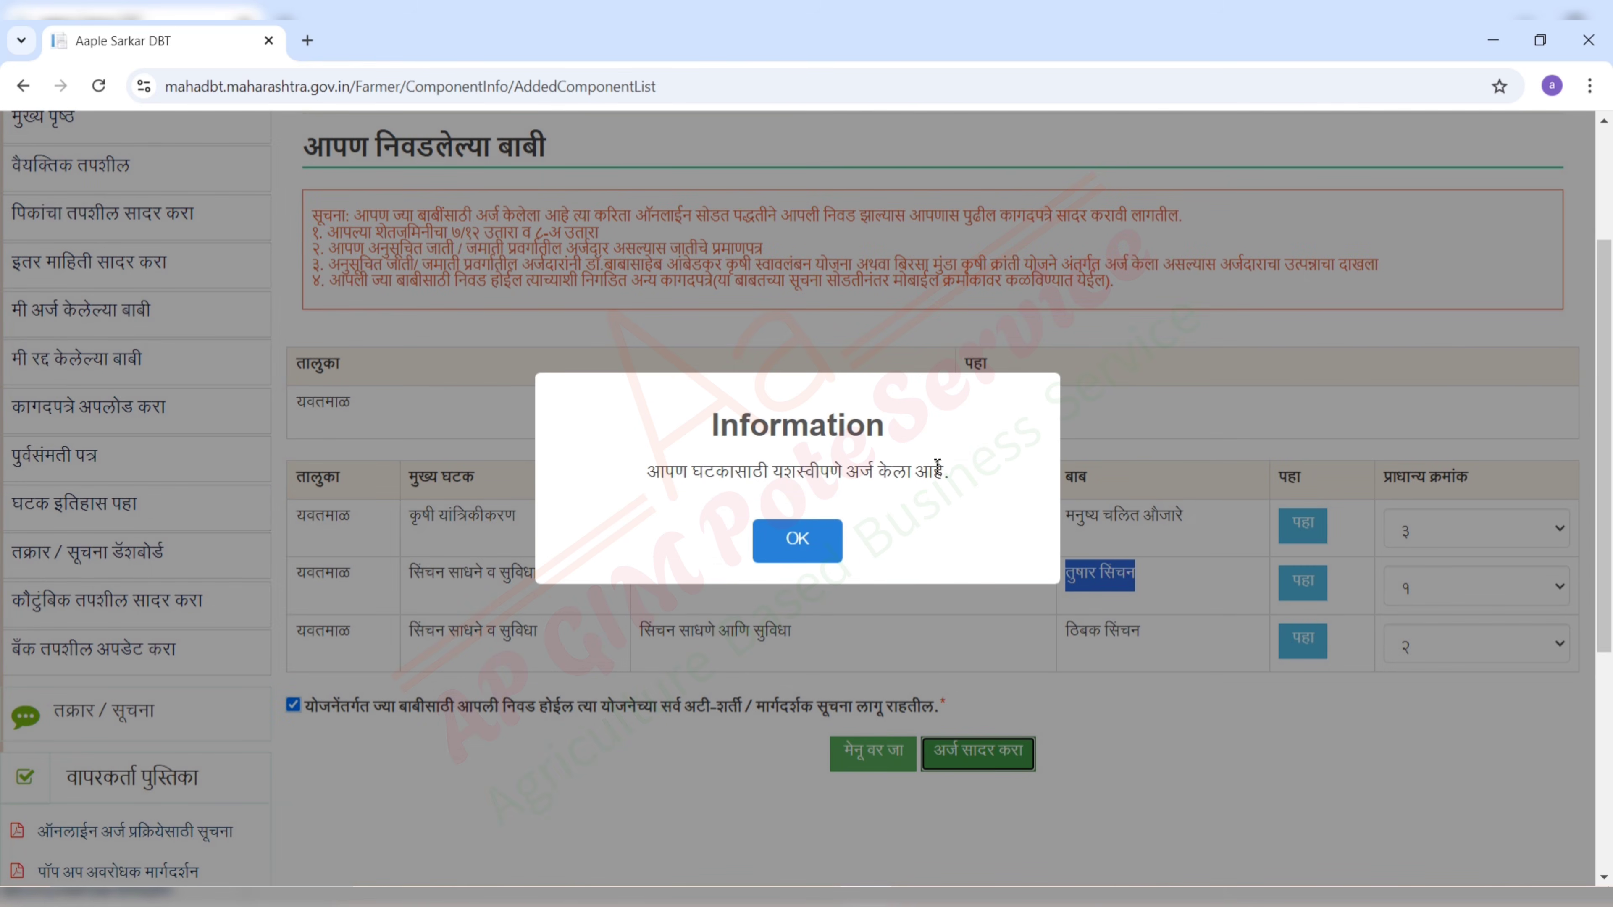
- Acknowledge the success message and review the तुषार सिंचन row marked Eligible for Lottery
click(821, 546)
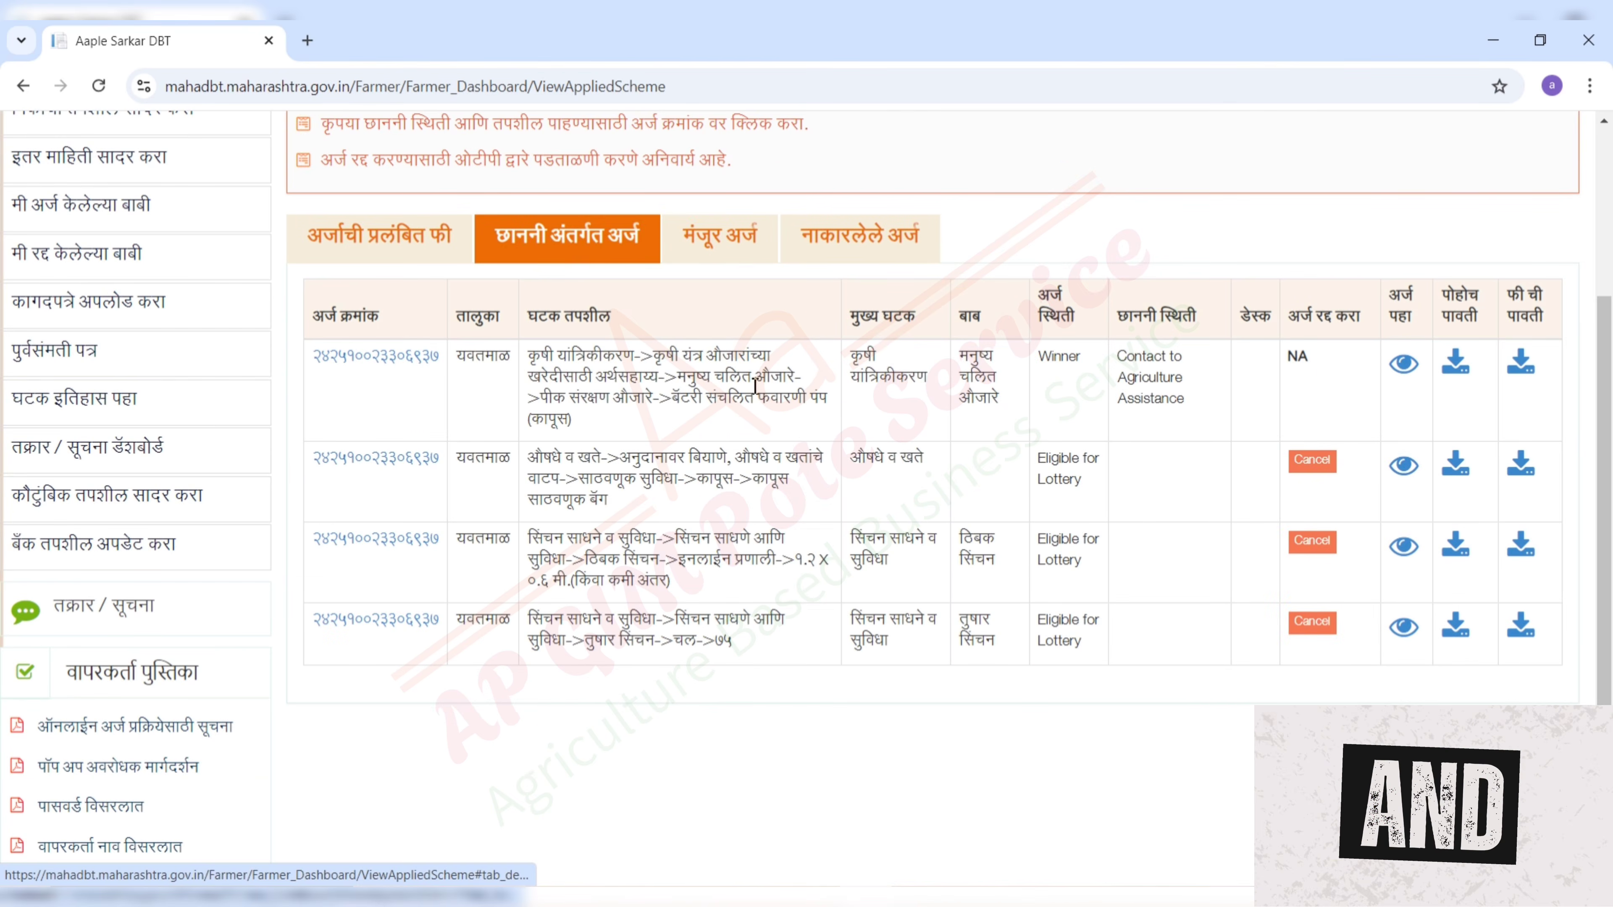
drag(1000, 655, 965, 631)
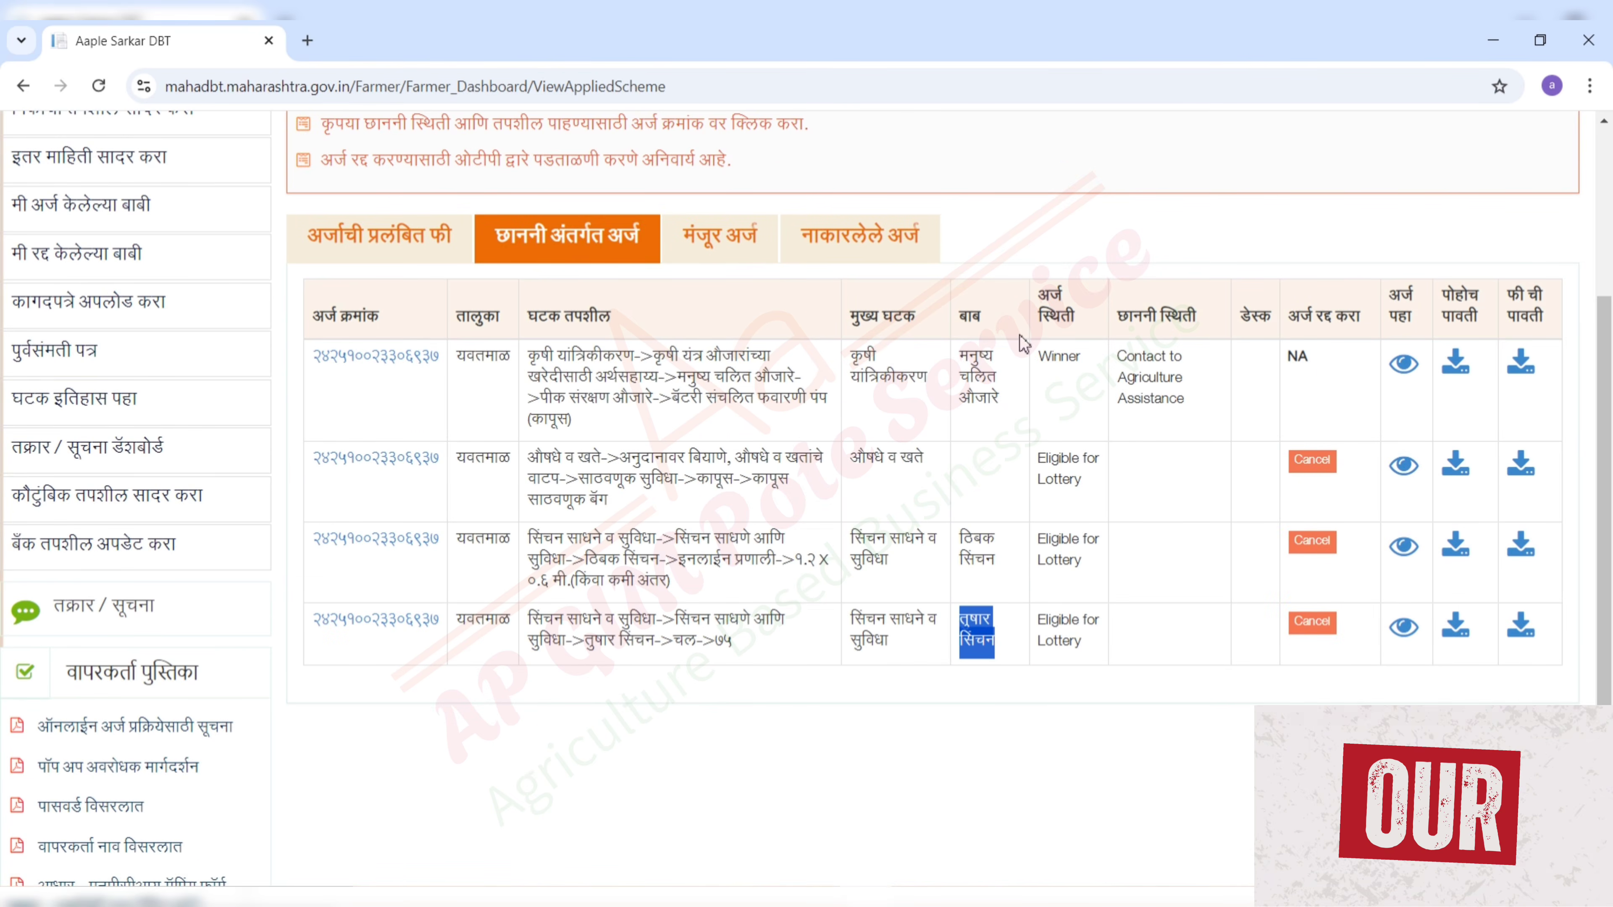
drag(1083, 329, 1035, 299)
drag(1088, 658, 960, 636)
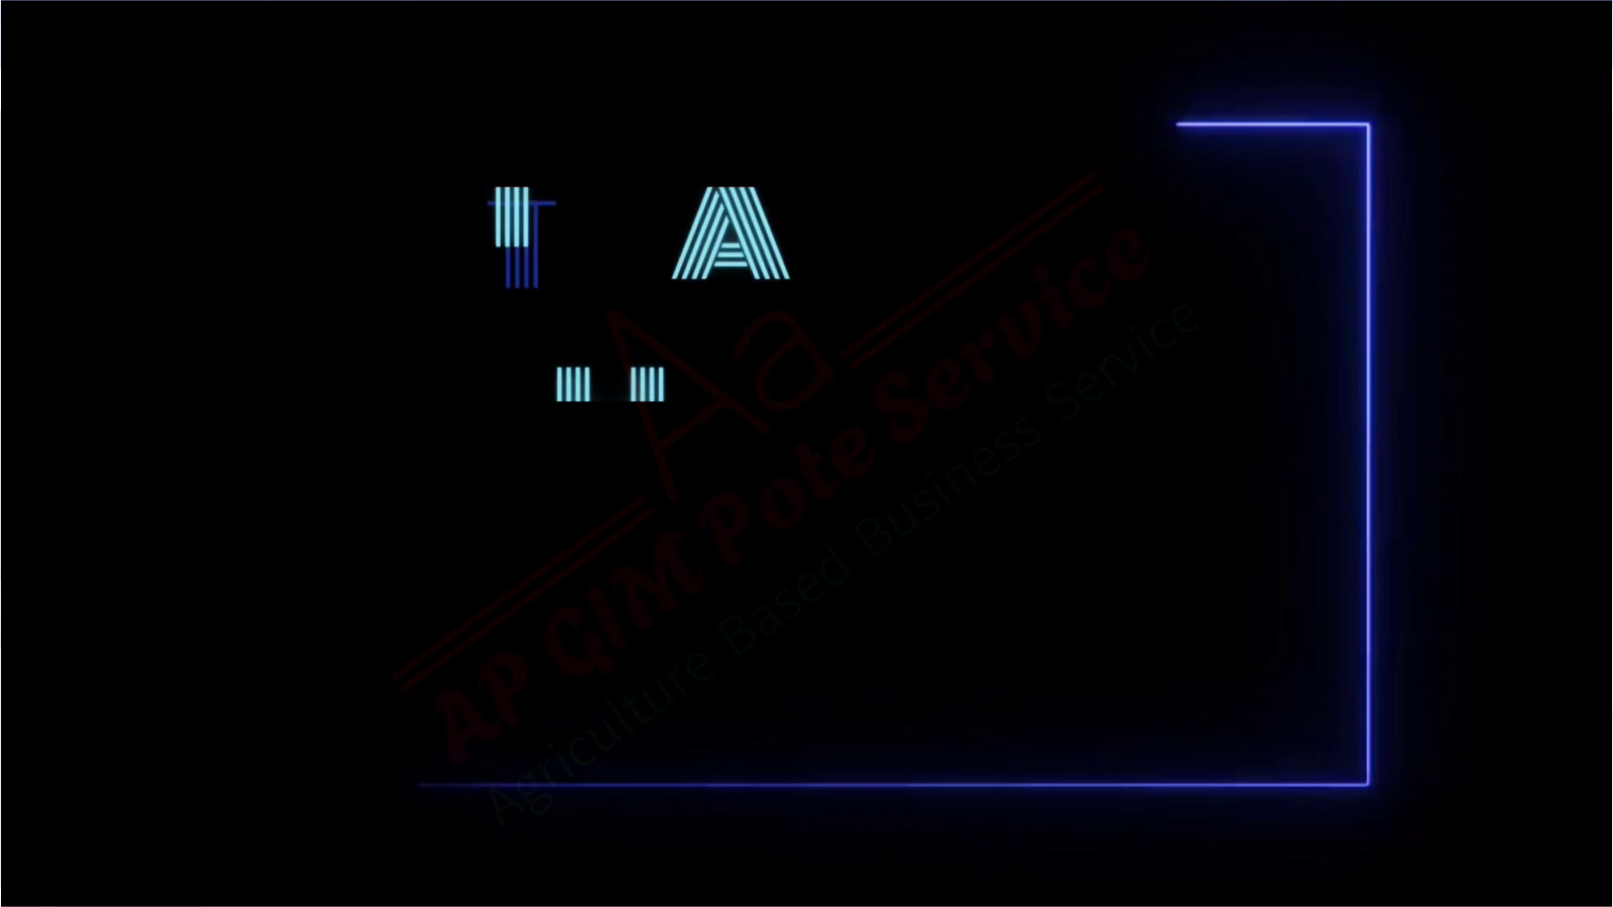